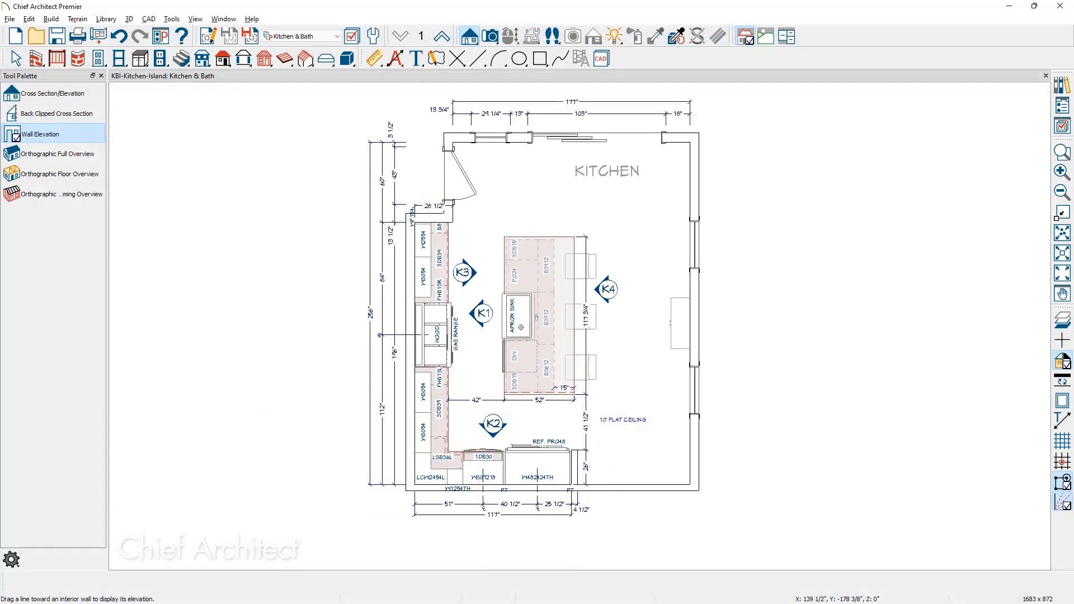
# Step: Create a wall elevation view from the aisle in front of the kitchen island, looking across it toward the opposite window wall
pyautogui.click(469, 37)
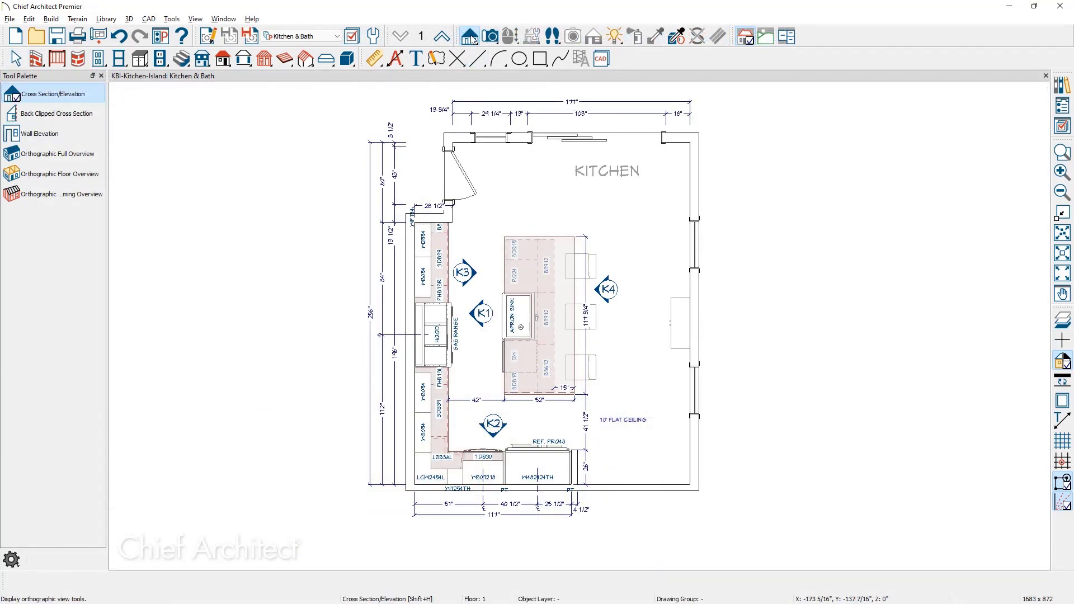
pyautogui.click(79, 134)
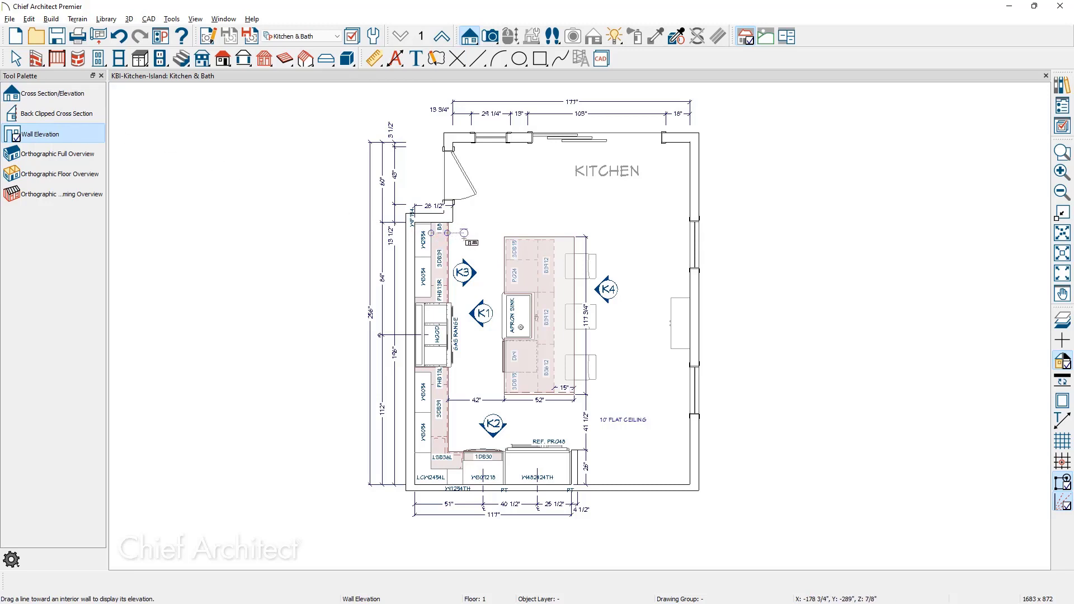
pyautogui.moveTo(464, 234); pyautogui.dragTo(613, 233)
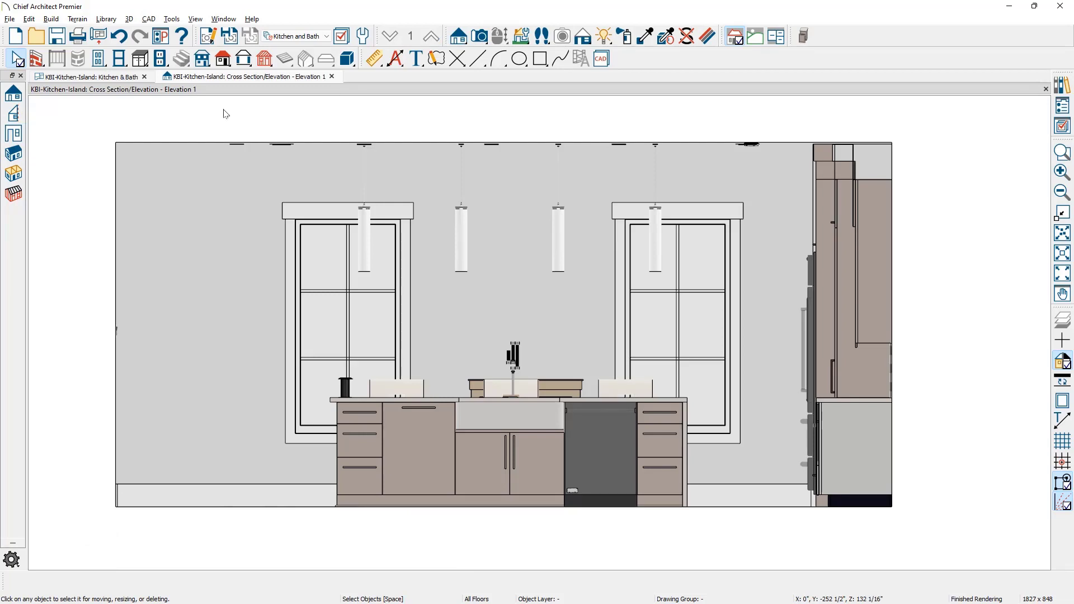
# Step: Open the elevation view's specification and name the view Island Elevation Front
pyautogui.click(210, 44)
pyautogui.click(248, 135)
pyautogui.press('BackSpace')
pyautogui.press('BackSpace')
pyautogui.press('Home')
pyautogui.write('Island Elevation')
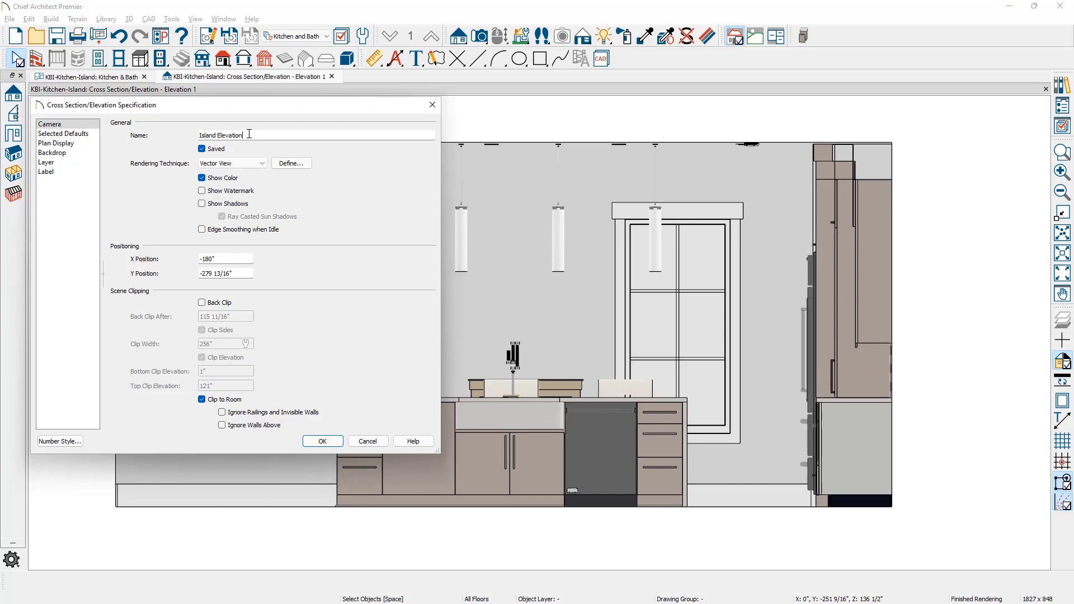
pyautogui.write(' Front')
# Step: Enable back clipping for the elevation and set it to clip after 116 inches
pyautogui.click(203, 306)
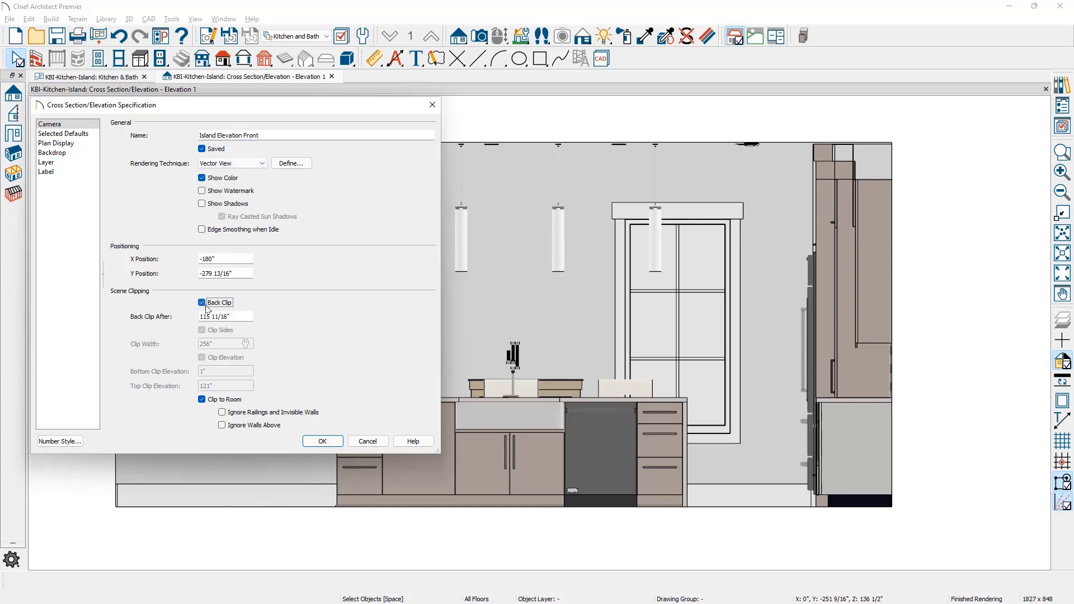
pyautogui.click(238, 315)
pyautogui.moveTo(238, 315); pyautogui.dragTo(189, 321)
pyautogui.write('116')
# Step: Set the elevation's plan callout label to K3 and apply the specification
pyautogui.click(71, 145)
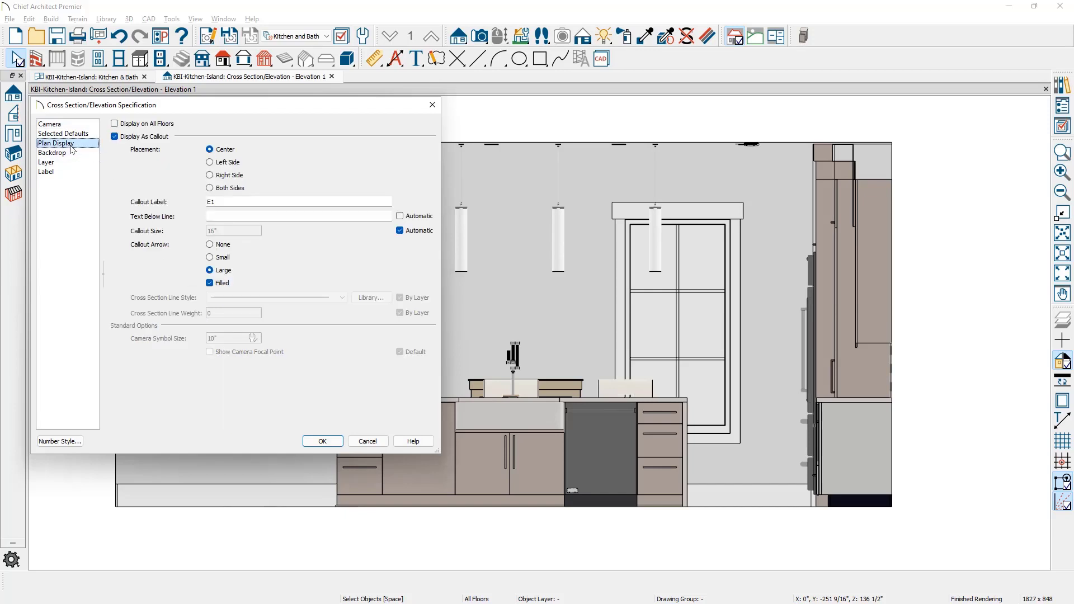
pyautogui.doubleClick(216, 202)
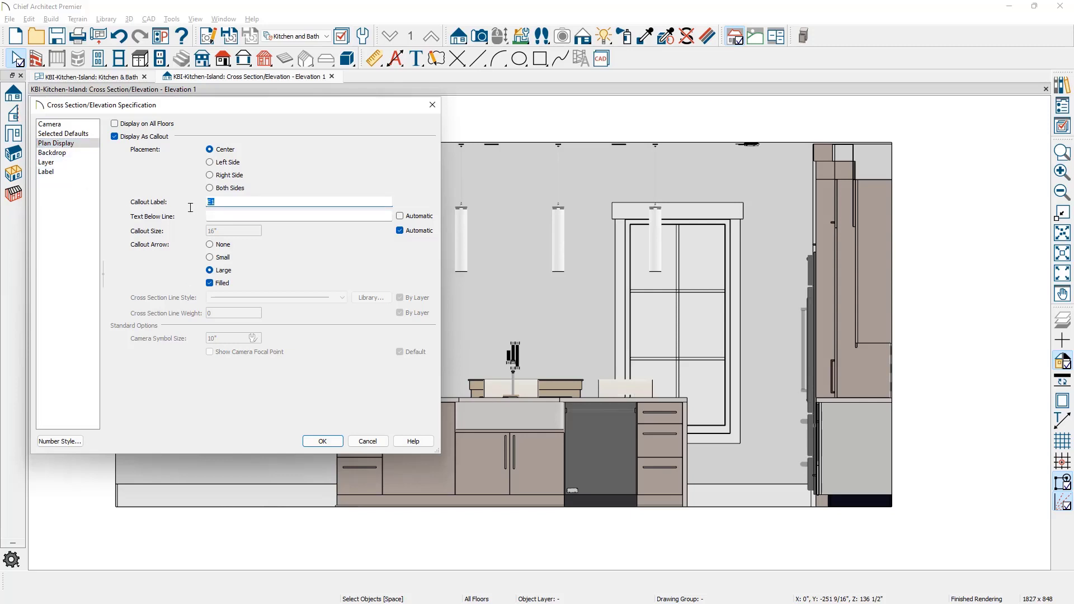
pyautogui.write('K3')
pyautogui.click(319, 440)
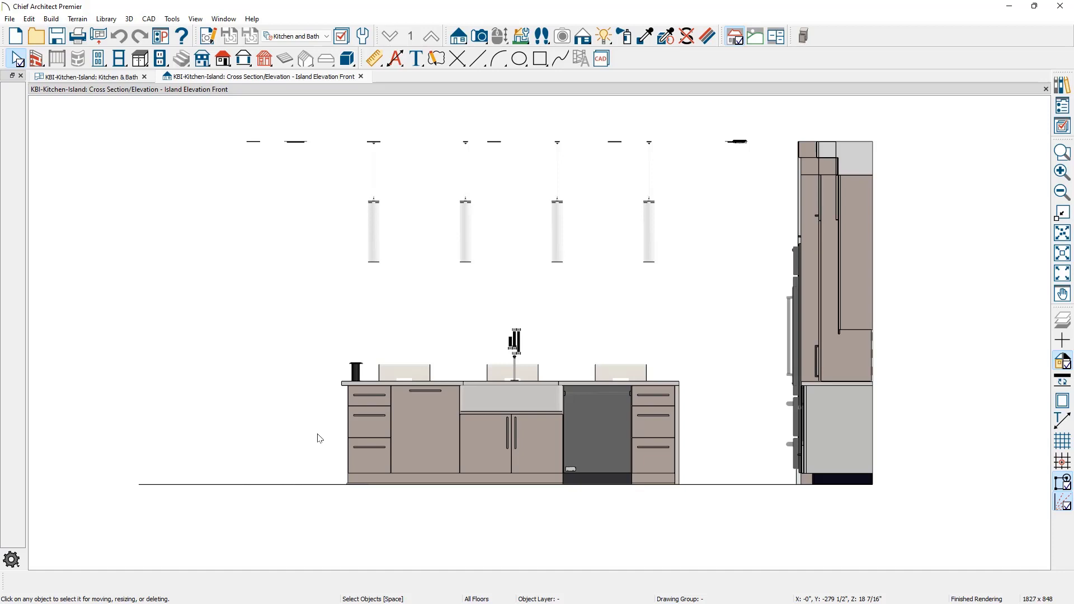
# Step: Draw a horizontal CAD line at ceiling height from the tall cabinet's upper outer corner across the elevation above the pendants
pyautogui.click(478, 58)
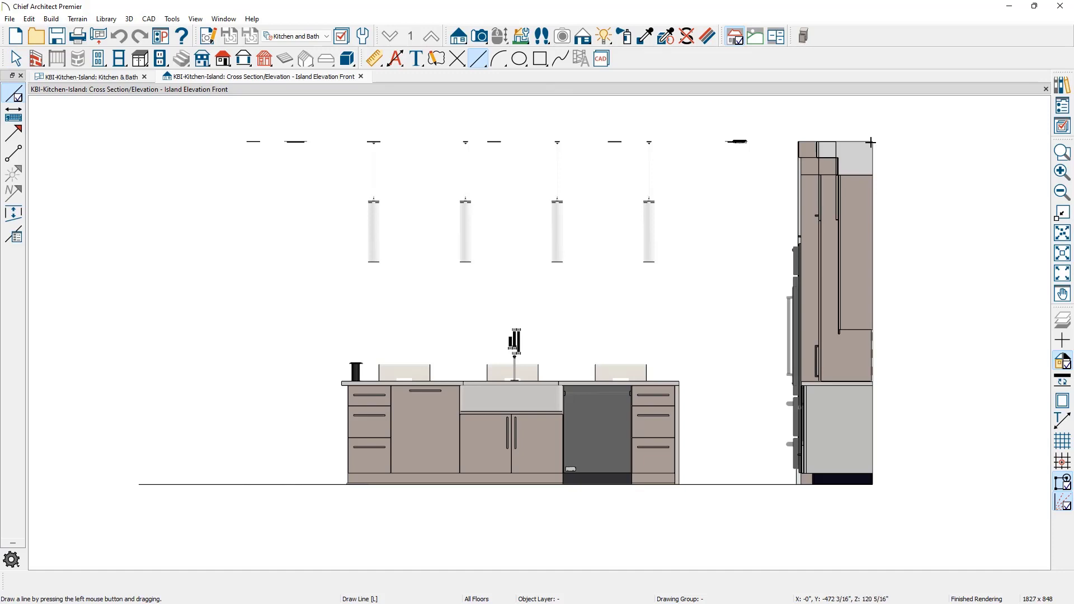
pyautogui.moveTo(870, 139); pyautogui.dragTo(114, 145)
pyautogui.press('space')
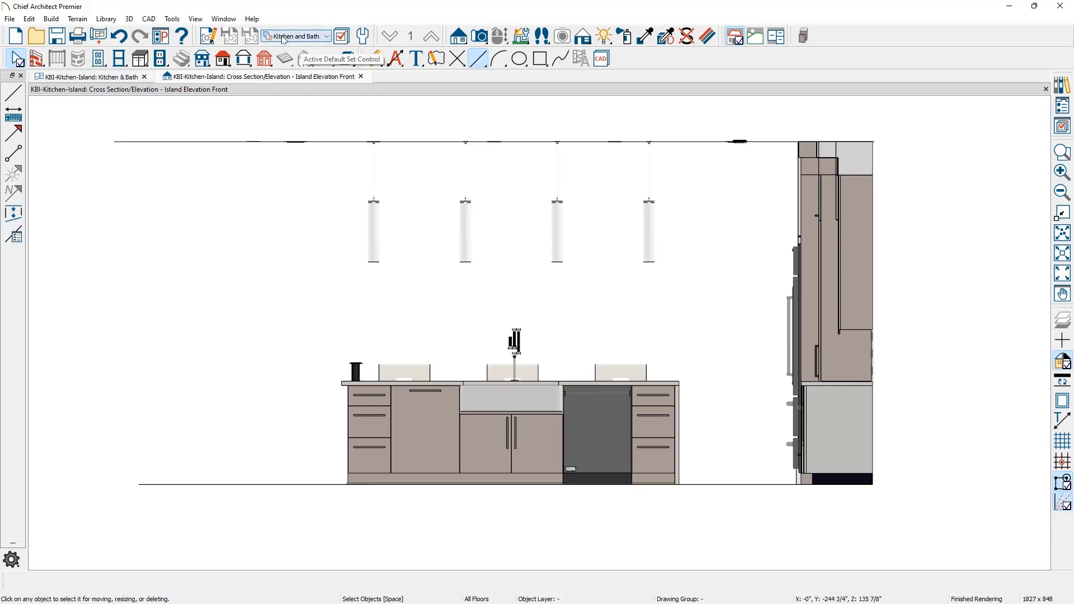
# Step: Review the elevation's selected defaults for dimensions, text, callouts and layers without changing them
pyautogui.click(207, 37)
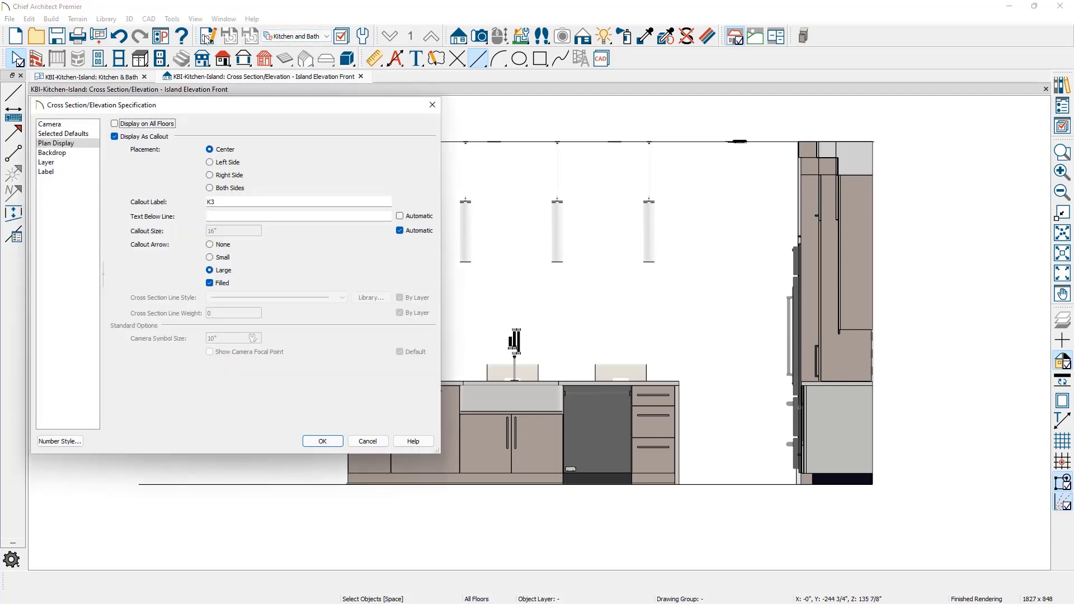
pyautogui.click(84, 134)
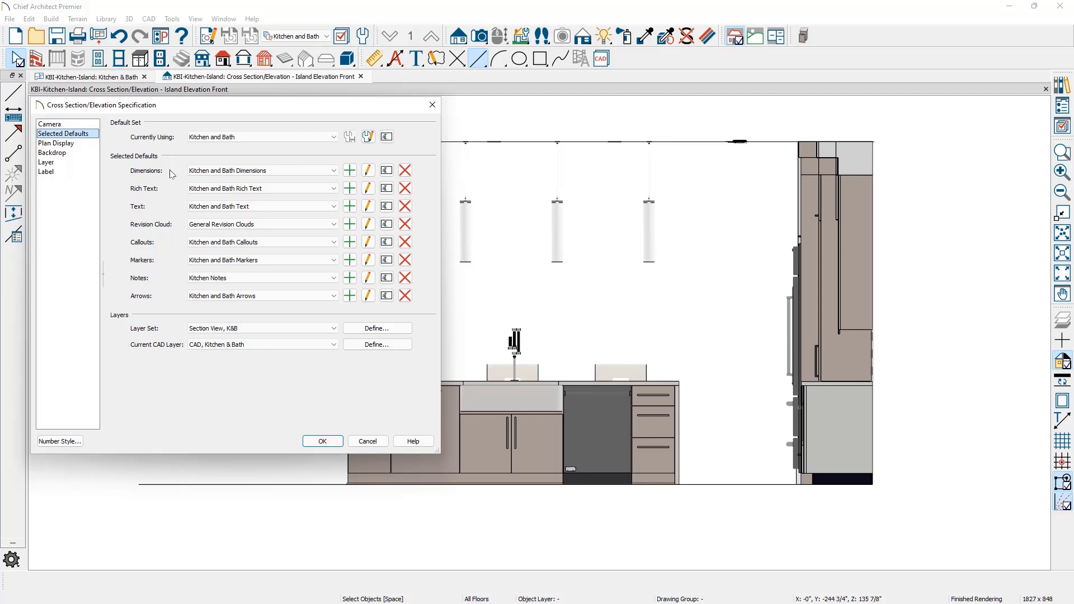
pyautogui.click(367, 442)
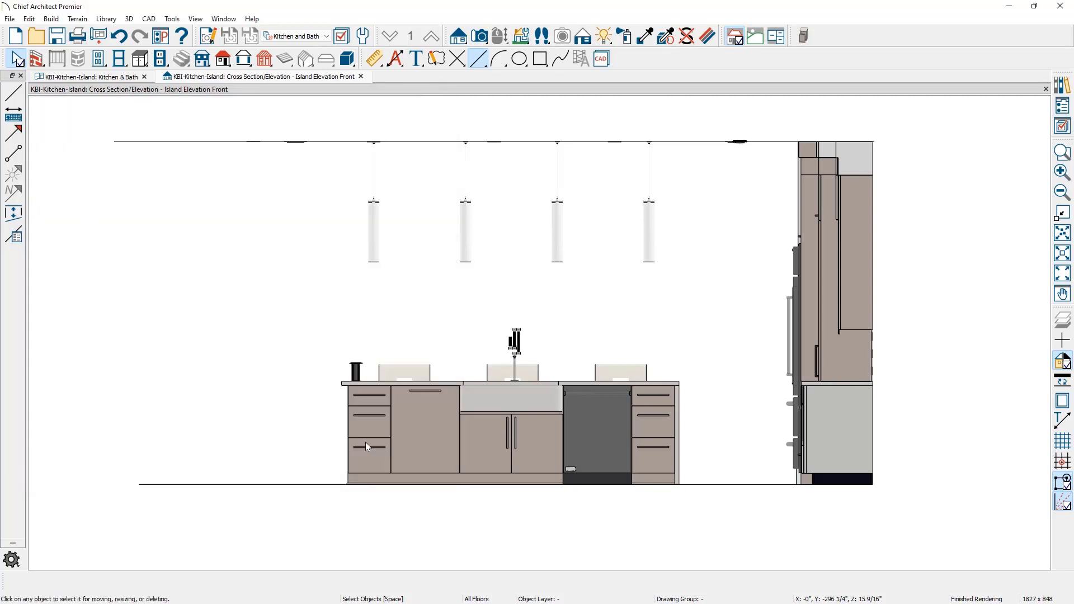
# Step: Add an end-to-end dimension across the island's base cabinets and place it below the floor line
pyautogui.click(375, 59)
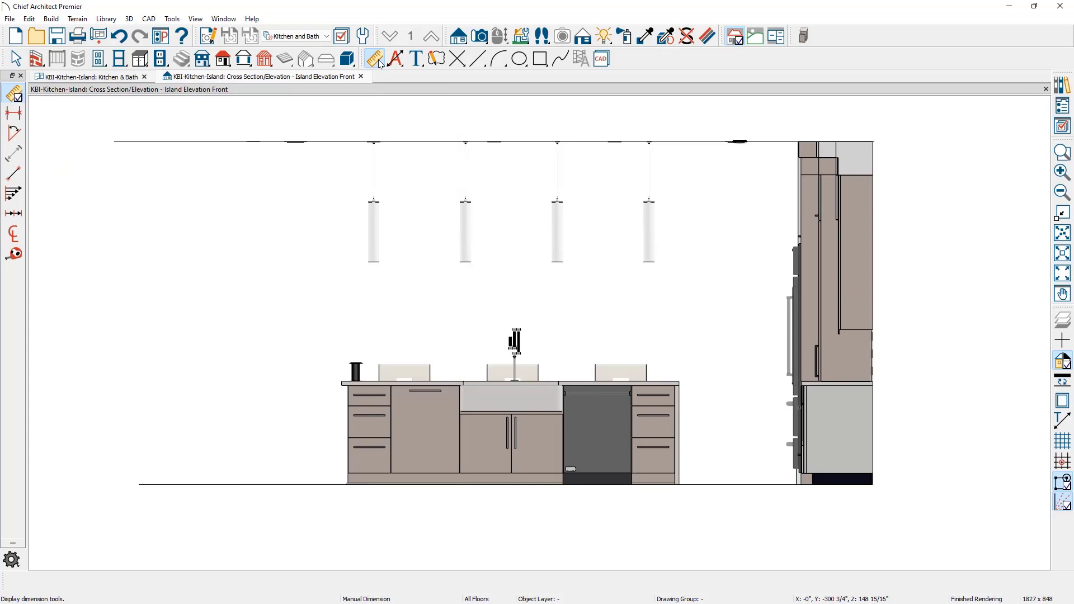
pyautogui.click(13, 113)
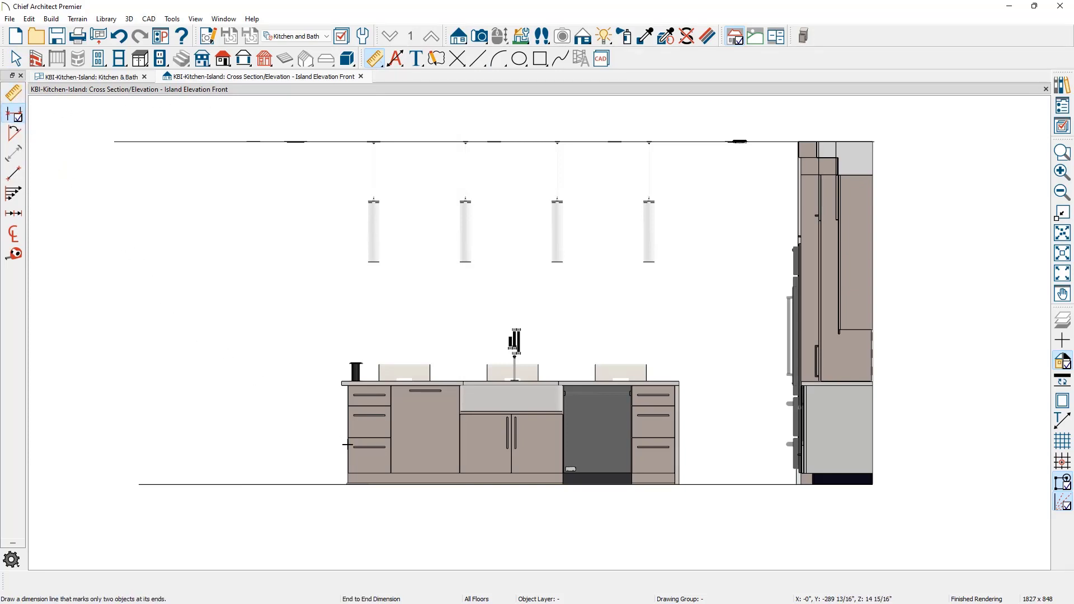
pyautogui.moveTo(347, 444); pyautogui.dragTo(673, 445)
pyautogui.moveTo(538, 451); pyautogui.dragTo(545, 535)
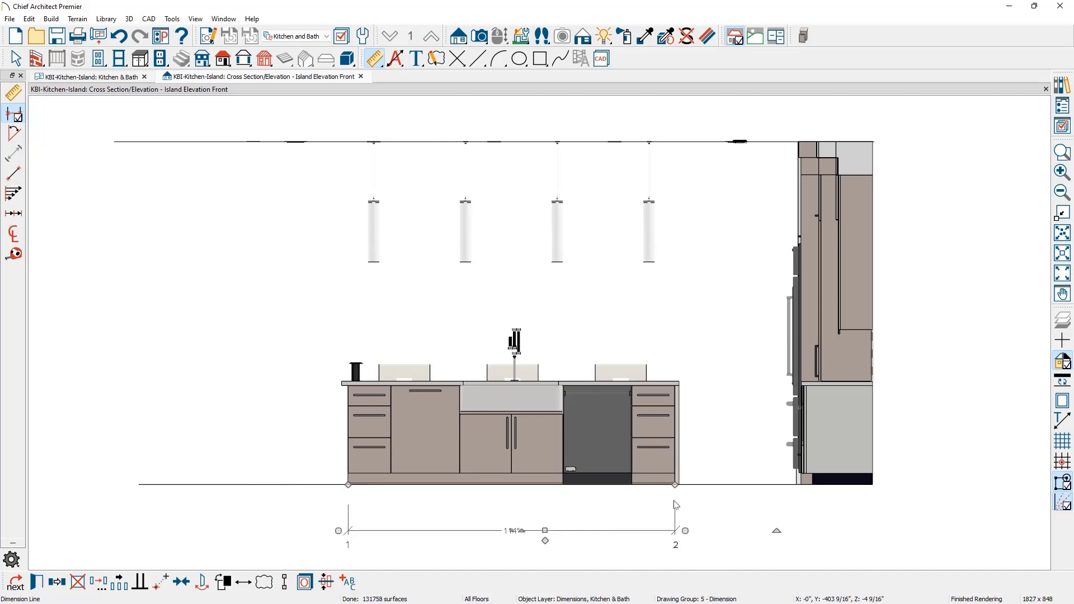
# Step: Move the overall dimension's extension line from the cabinet side to the outer edge of the island's end panel
pyautogui.scroll(3, 677, 503)
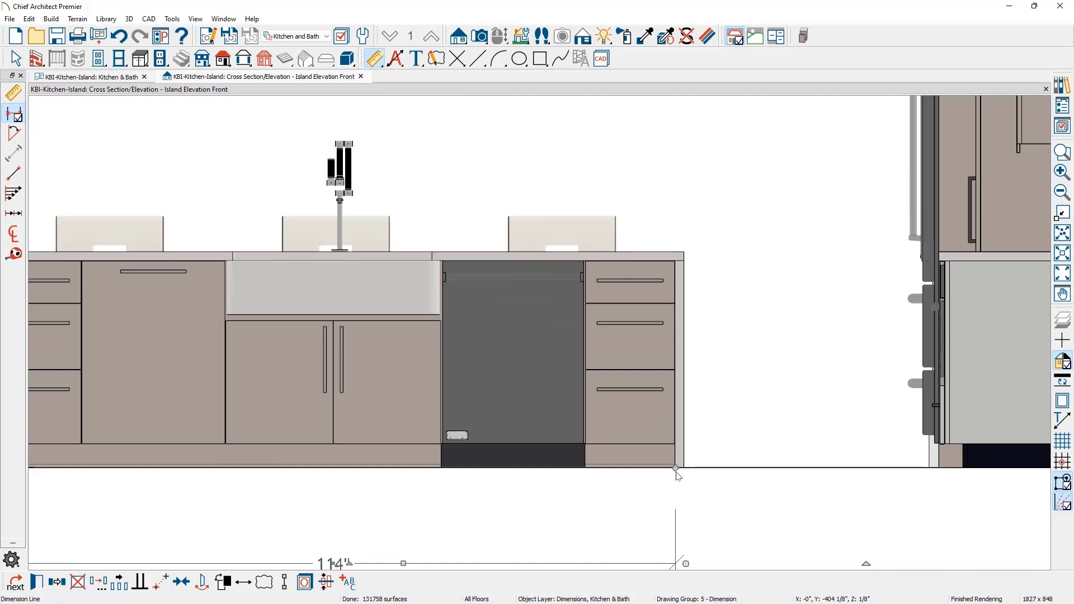
pyautogui.moveTo(676, 469); pyautogui.dragTo(684, 457)
pyautogui.scroll(-2, 683, 457)
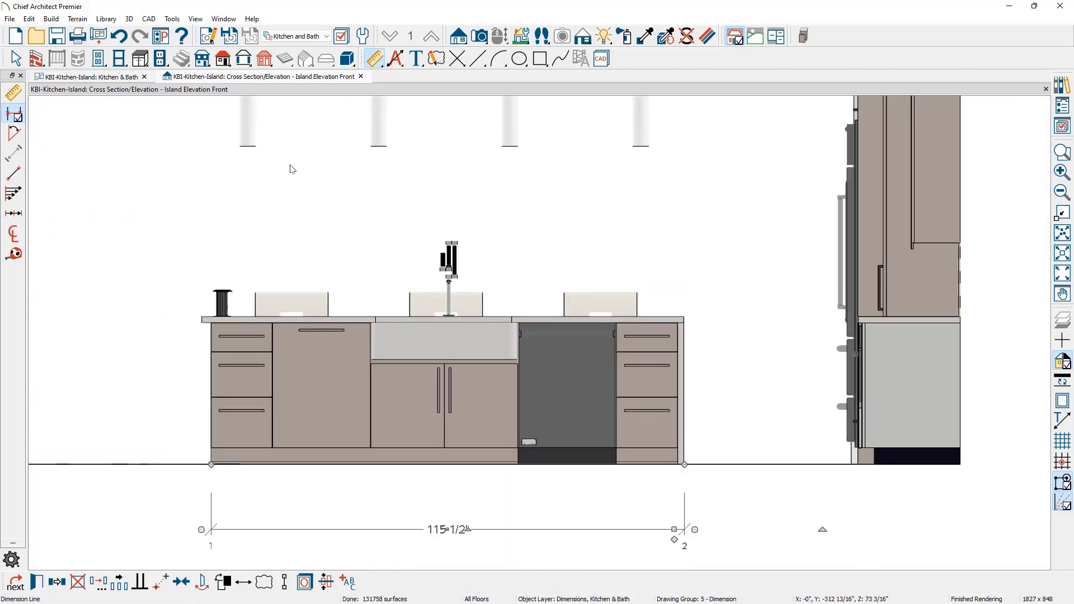
pyautogui.press('Escape')
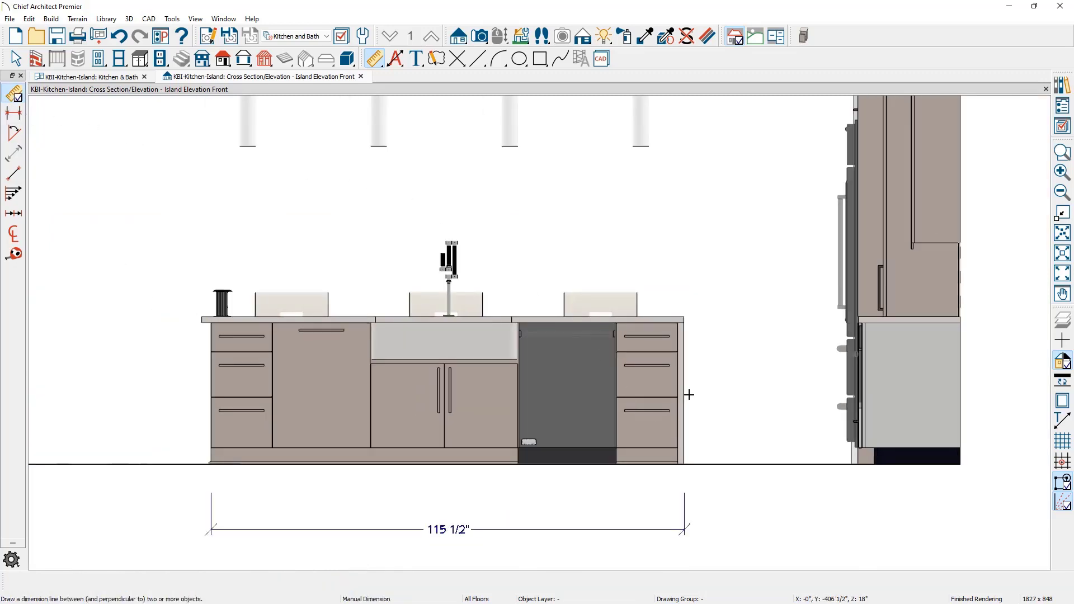
# Step: Add two manual dimension strings across the island cabinets, then delete the upper one that picks up the sink cutout edges
pyautogui.moveTo(689, 395); pyautogui.dragTo(206, 386)
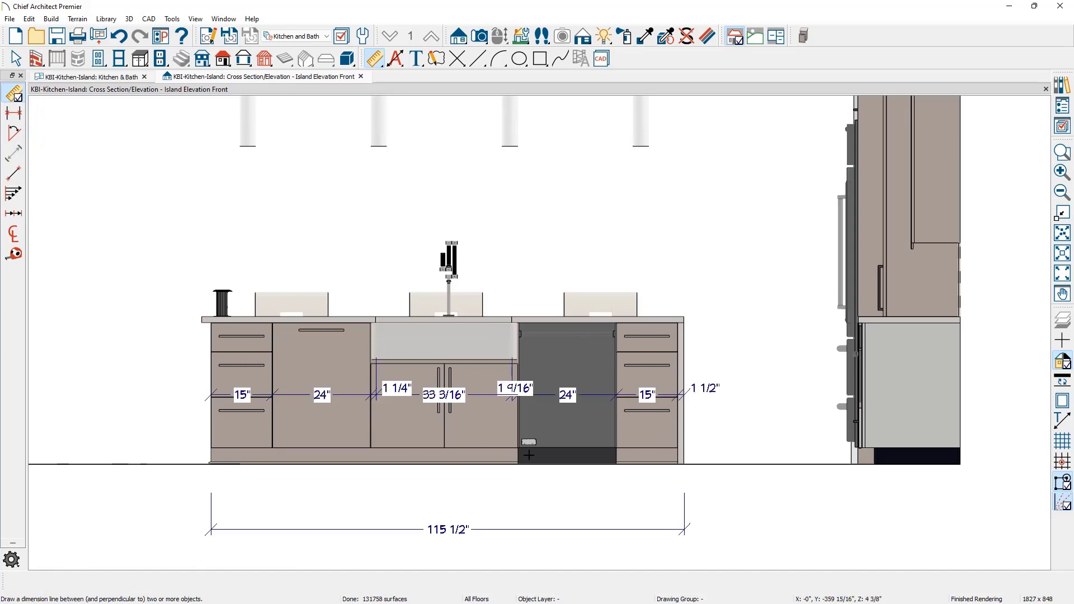
pyautogui.moveTo(672, 437); pyautogui.dragTo(213, 436)
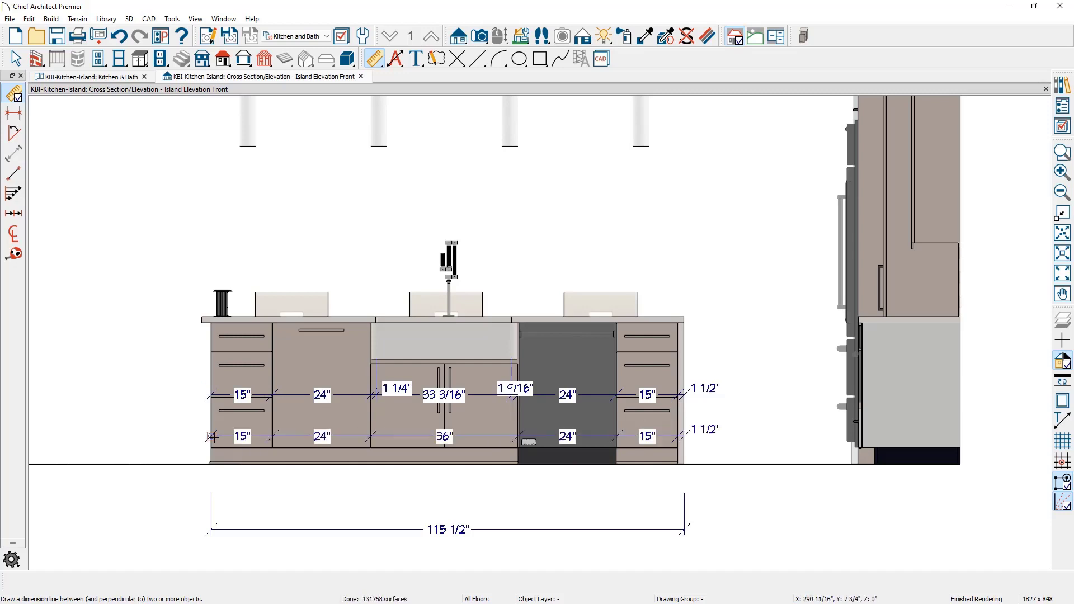
pyautogui.click(288, 397)
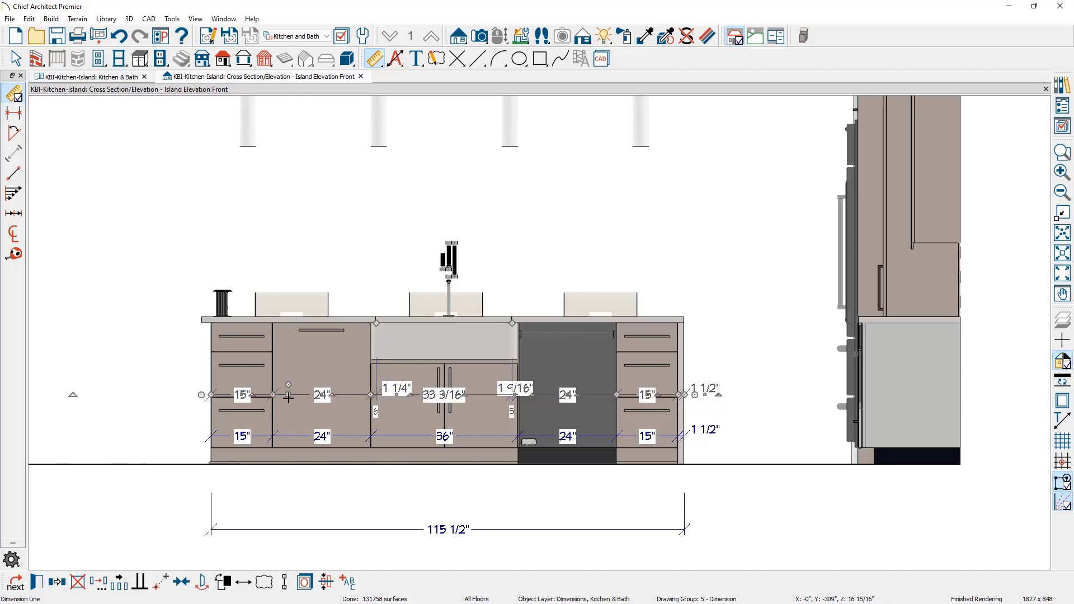
pyautogui.press('Delete')
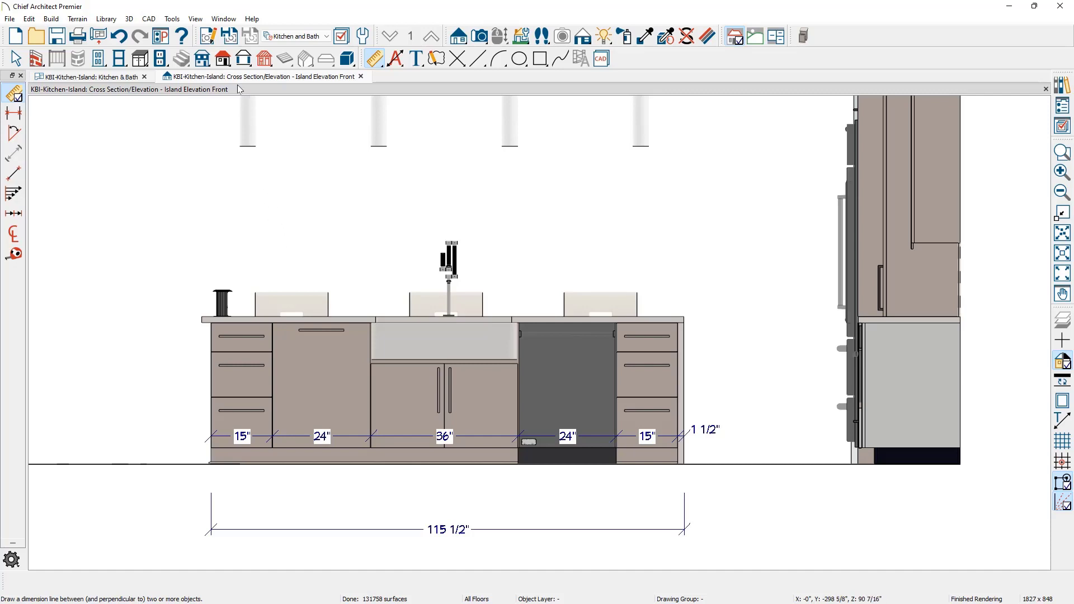
# Step: Review the Kitchen and Bath Dimensions locate settings for manual and centerline dimensions
pyautogui.click(211, 41)
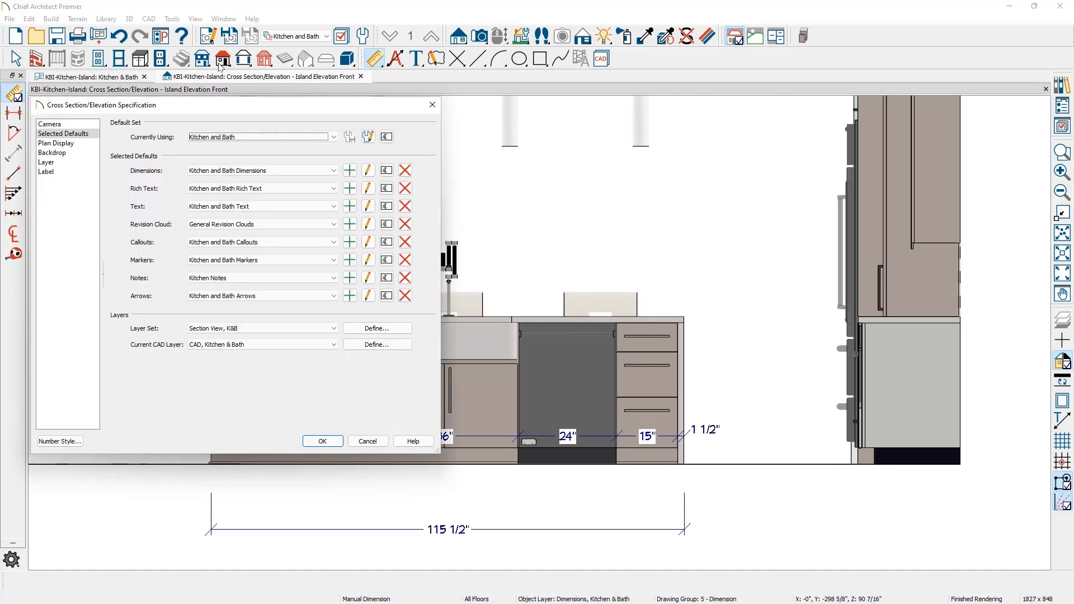
pyautogui.click(373, 177)
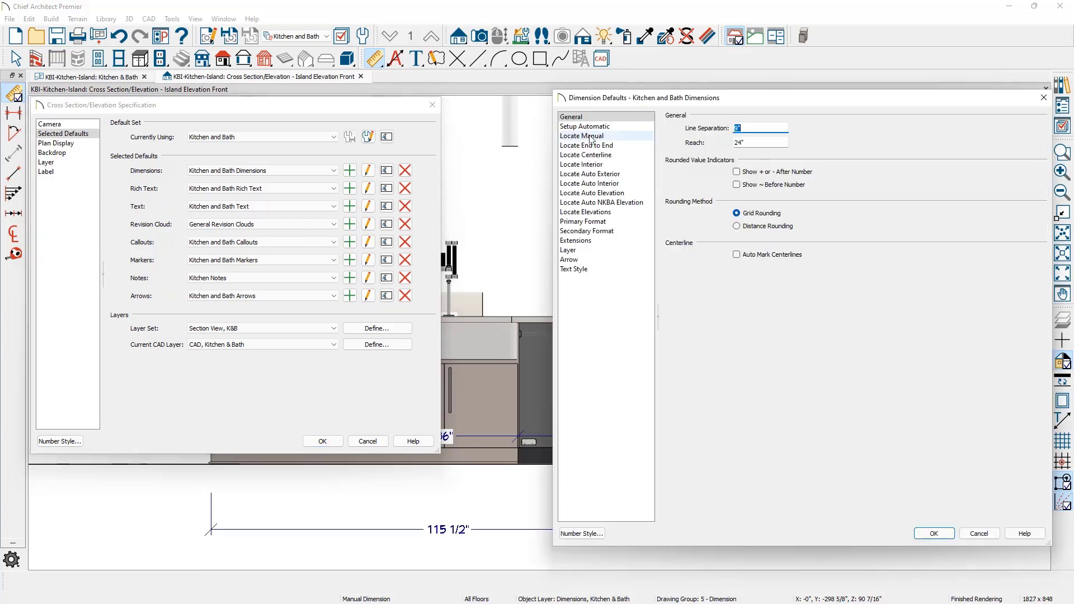
pyautogui.click(607, 137)
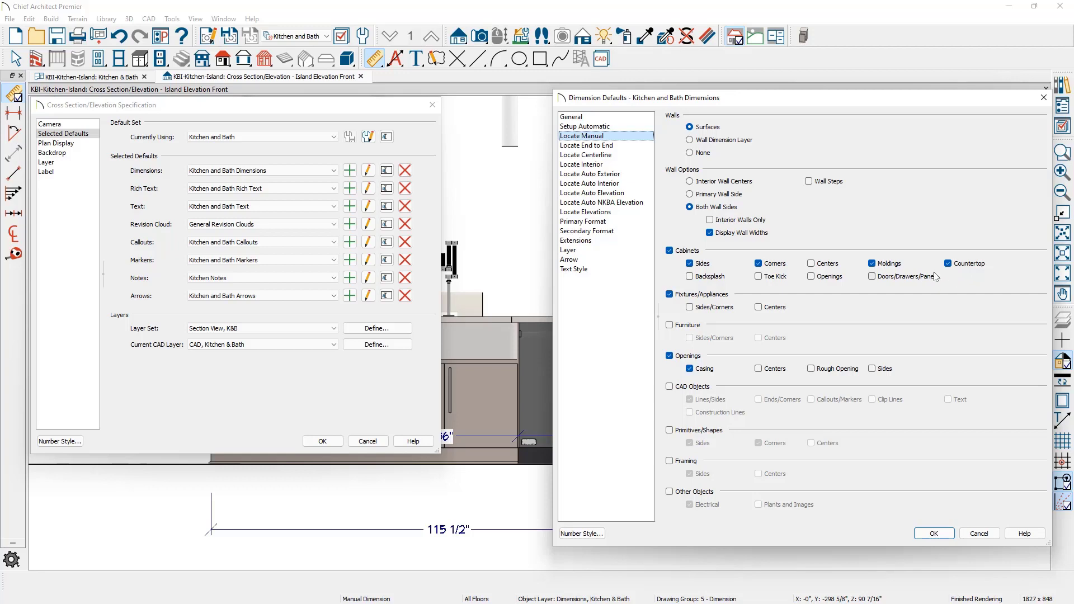
pyautogui.press('Tab')
pyautogui.click(619, 155)
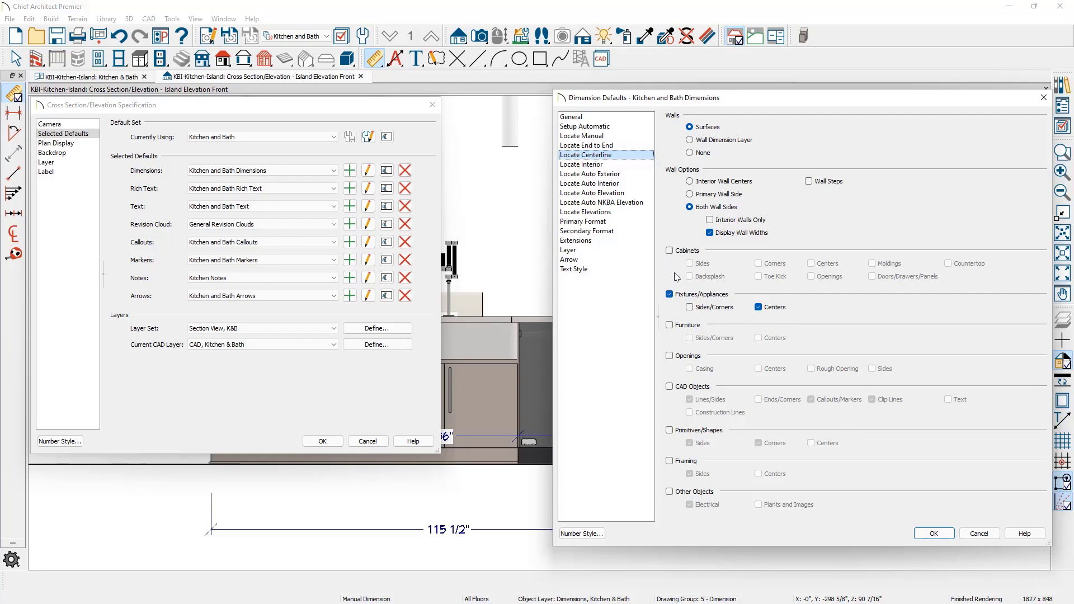
pyautogui.click(934, 533)
pyautogui.click(322, 442)
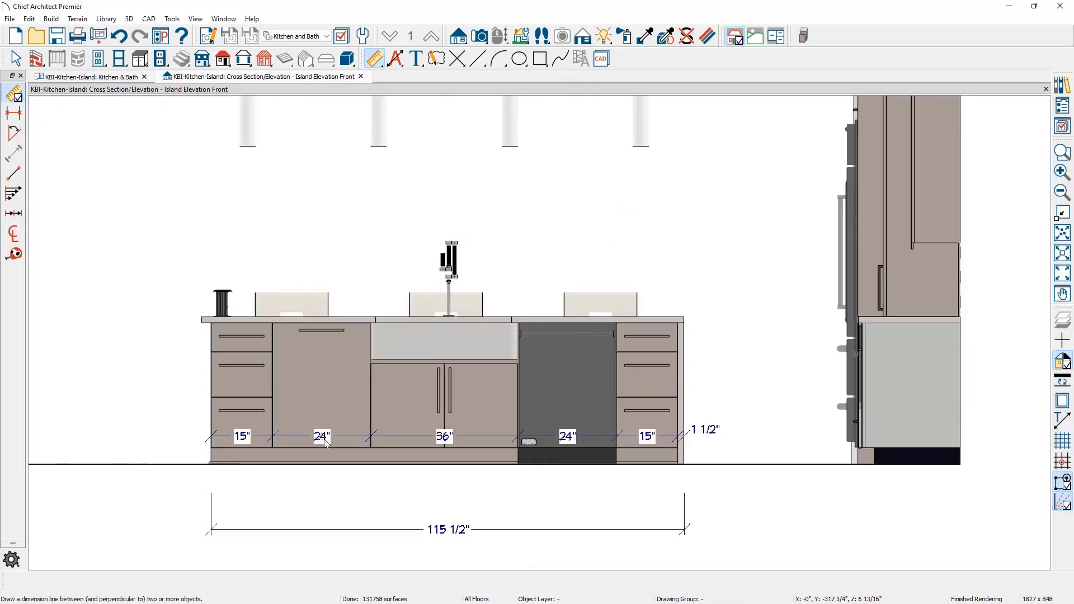
# Step: Add a centerline dimension between the dishwasher and the apron sink
pyautogui.click(13, 234)
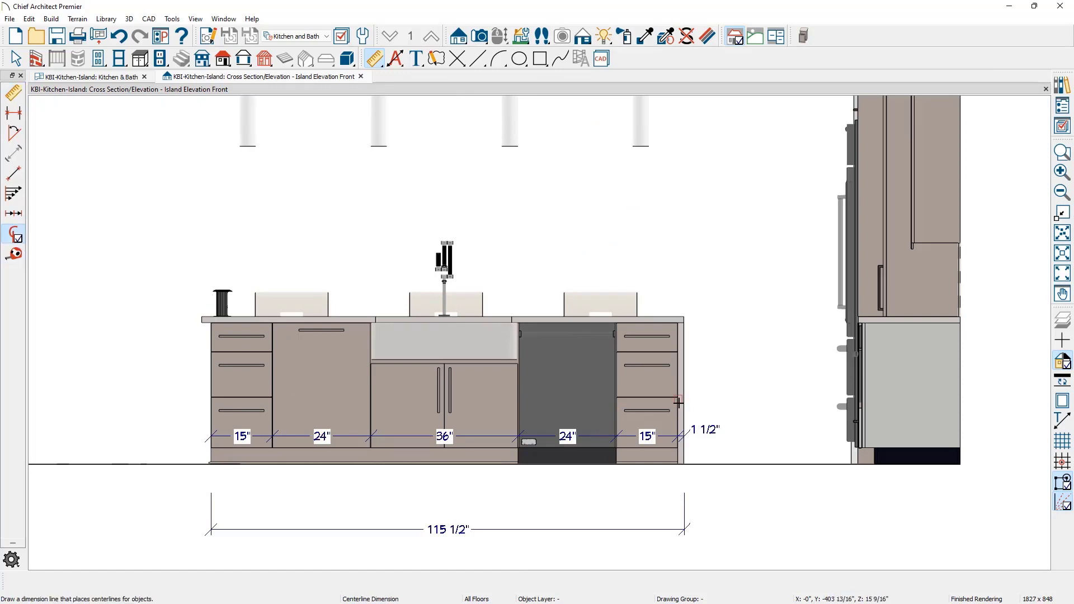
pyautogui.moveTo(666, 396); pyautogui.dragTo(396, 391)
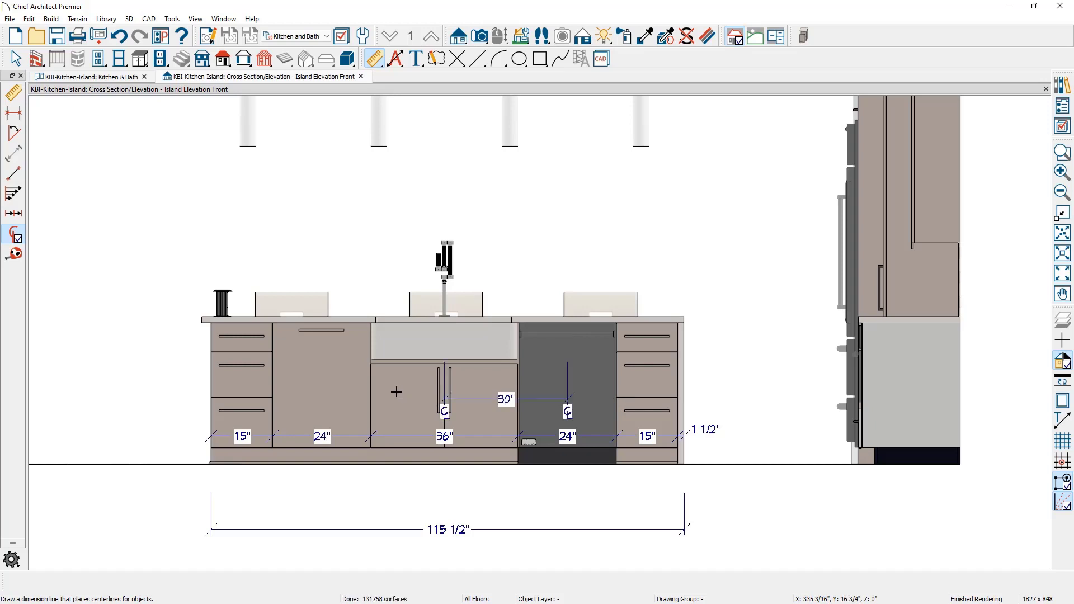
# Step: Move the cabinet-width dimension string below the floor line and lower the overall dimension beneath it
pyautogui.press('space')
pyautogui.click(418, 437)
pyautogui.moveTo(418, 437); pyautogui.dragTo(400, 555)
pyautogui.click(400, 529)
# Step: Move the centerline dimension below the island, between the cabinet-width string and the overall dimension
pyautogui.click(481, 399)
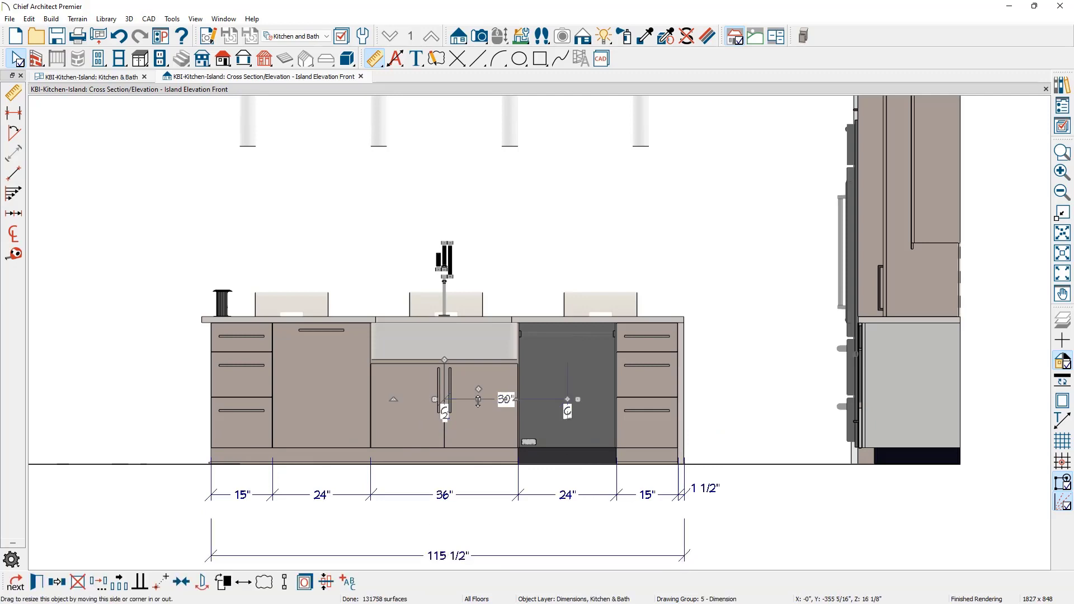
pyautogui.moveTo(478, 399); pyautogui.dragTo(471, 522)
pyautogui.click(532, 521)
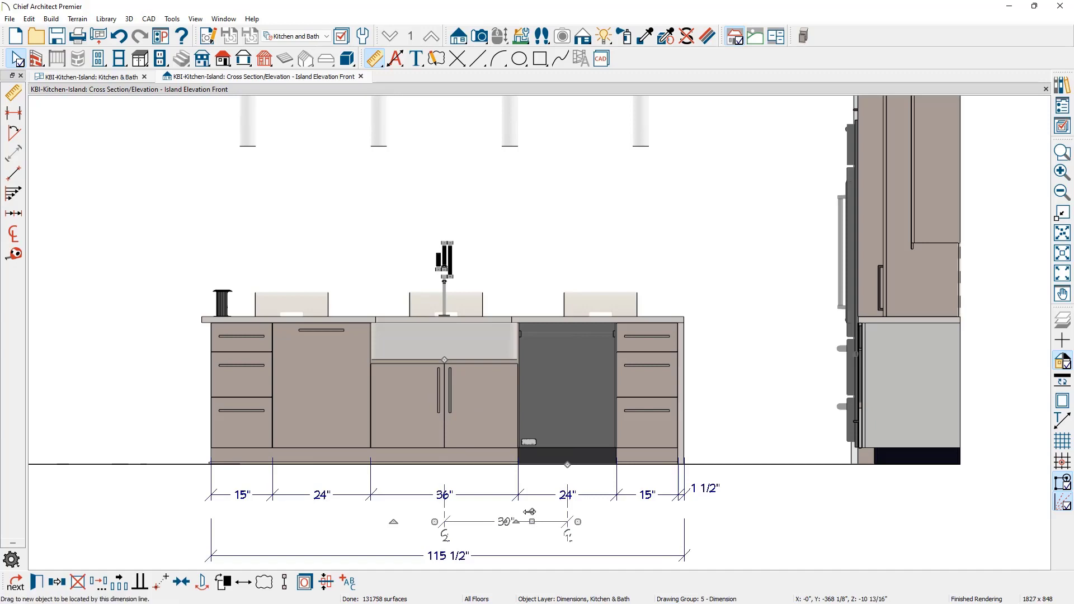
# Step: Extend the centerline dimension to the outer edge of the end panel and to the island's opposite cabinet side
pyautogui.moveTo(534, 511); pyautogui.dragTo(685, 456)
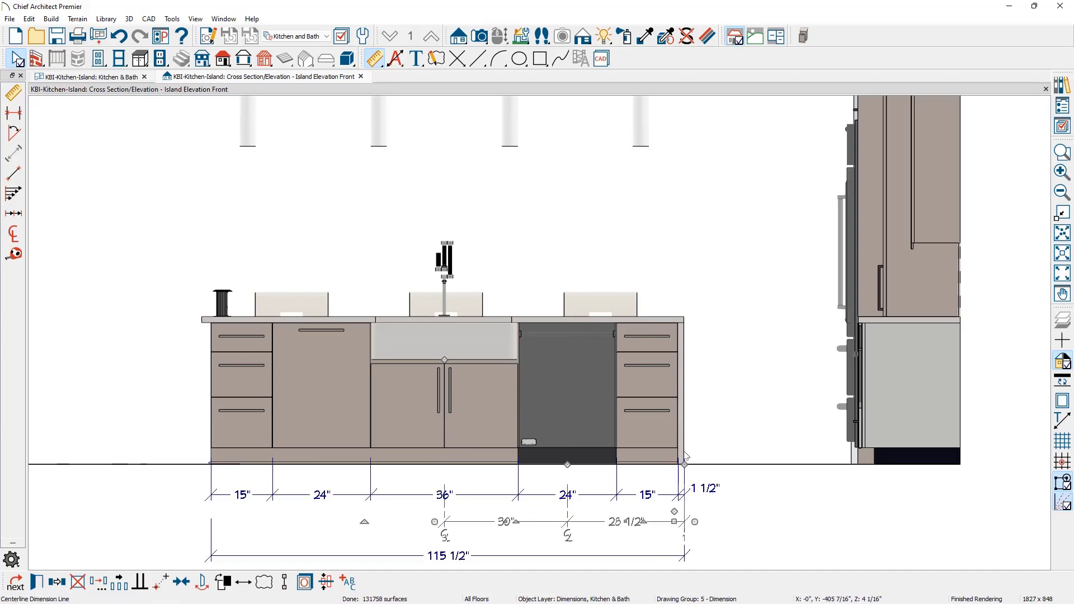
pyautogui.click(538, 521)
pyautogui.moveTo(538, 522); pyautogui.dragTo(212, 461)
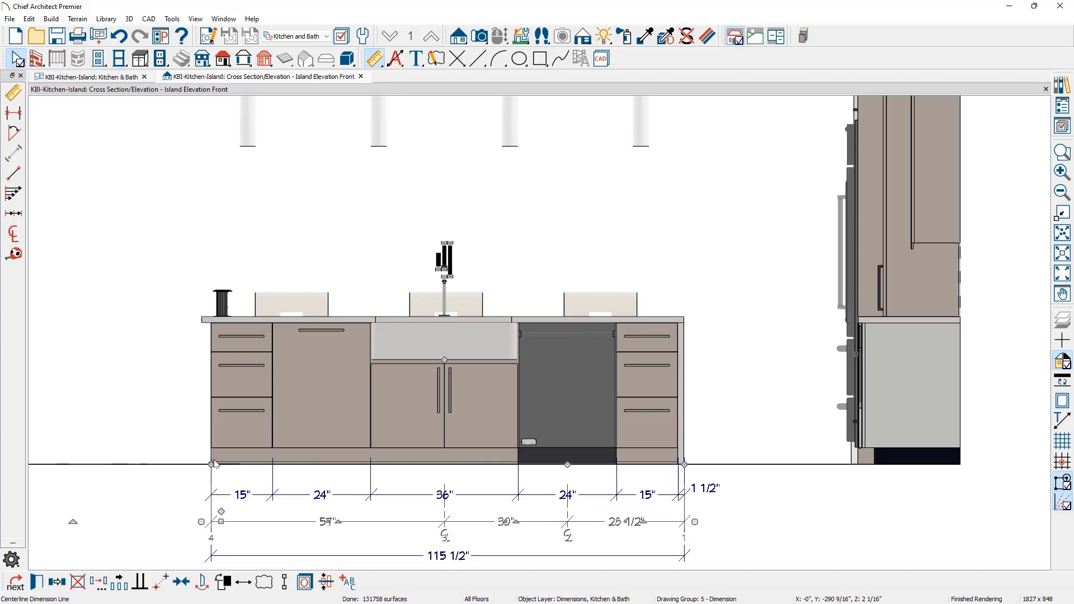
pyautogui.click(339, 484)
pyautogui.moveTo(328, 541); pyautogui.dragTo(351, 467, button='middle')
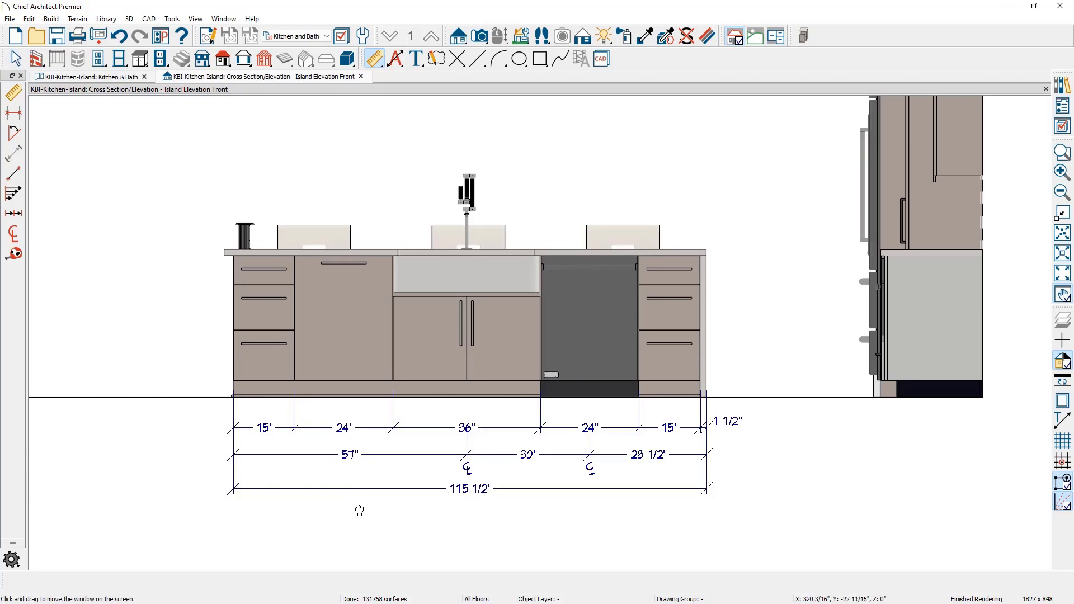
# Step: Add a vertical height dimension string from the ceiling to the floor beside the island's outer drawer cabinet
pyautogui.scroll(-4, 357, 495)
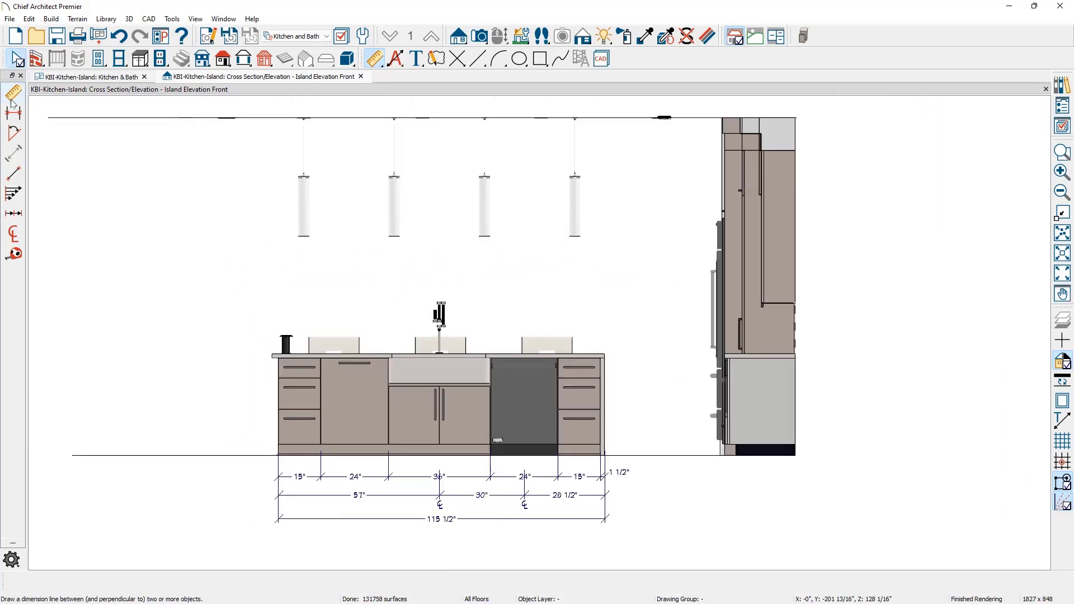
pyautogui.click(14, 94)
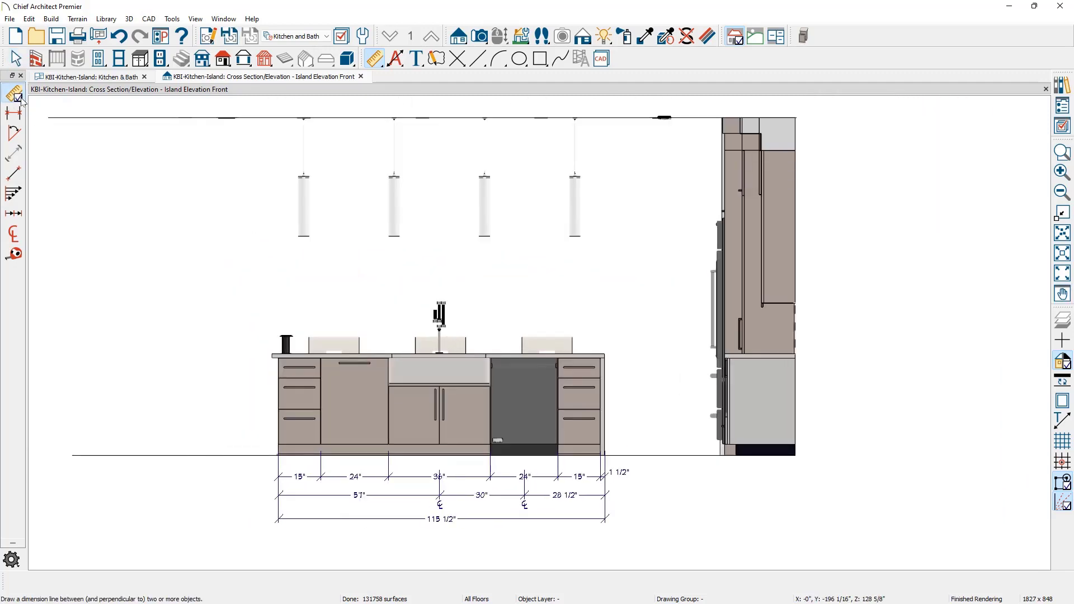
pyautogui.moveTo(245, 117); pyautogui.dragTo(236, 449)
pyautogui.press('space')
# Step: Remove the 1/2" segment at the floor so the height string measures straight from the floor to the cabinet top
pyautogui.scroll(5, 238, 452)
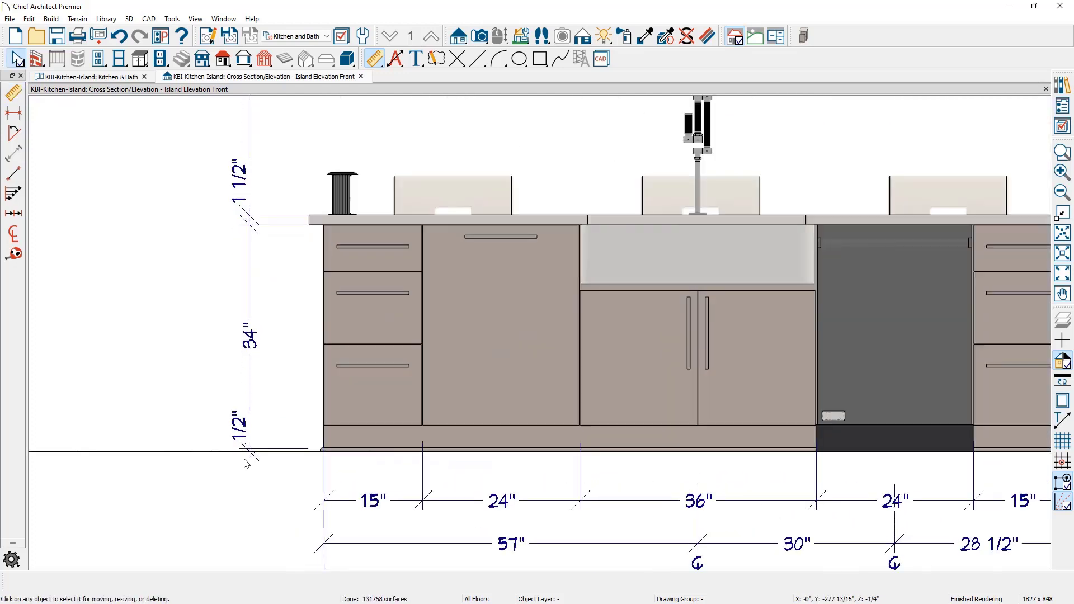
pyautogui.scroll(1, 245, 463)
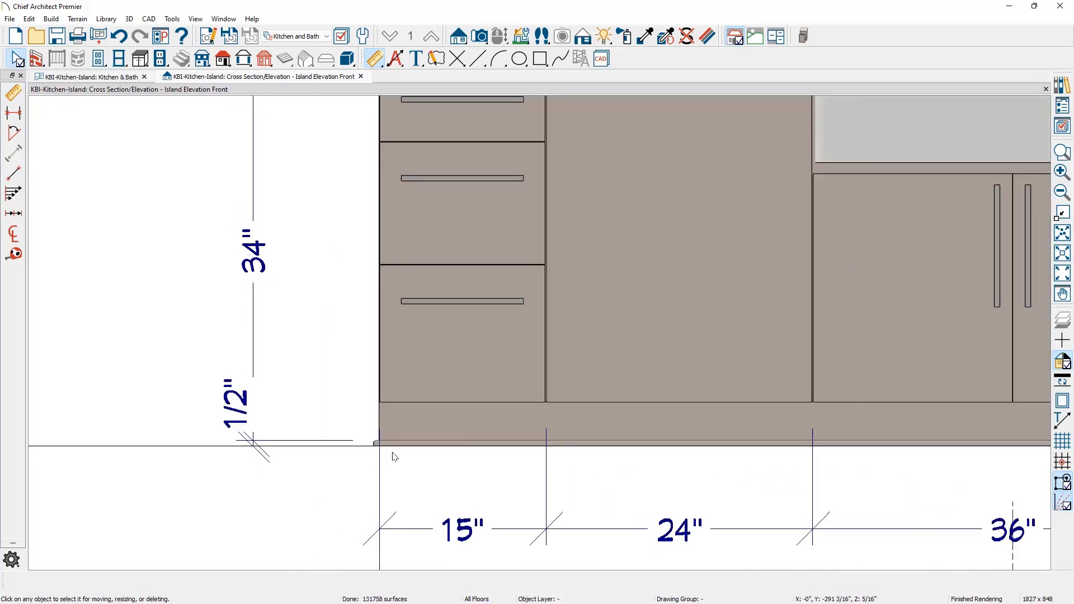
pyautogui.click(296, 439)
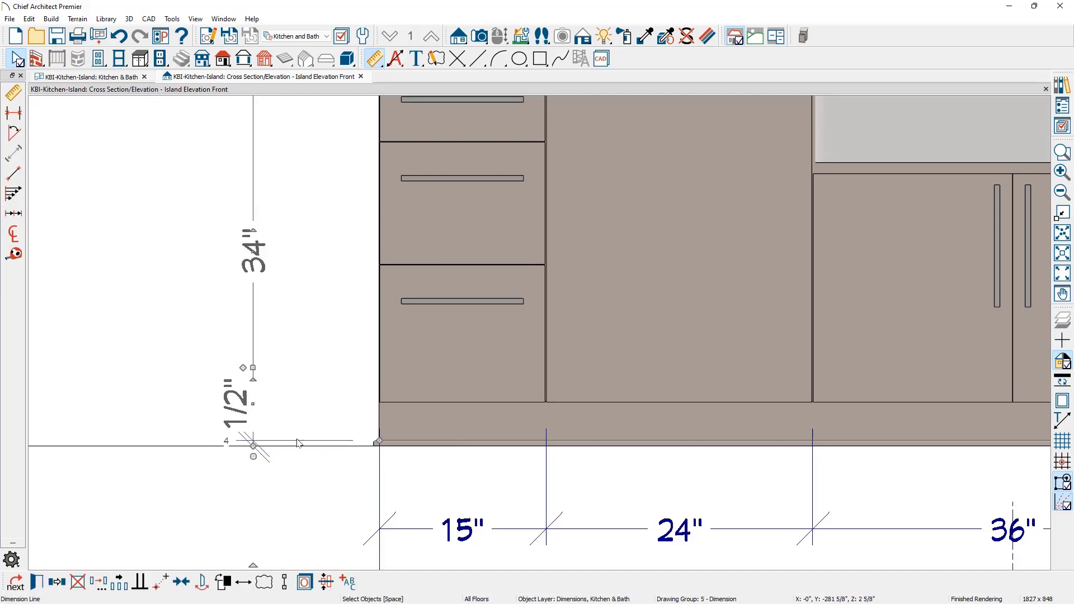
pyautogui.moveTo(377, 441); pyautogui.dragTo(360, 456)
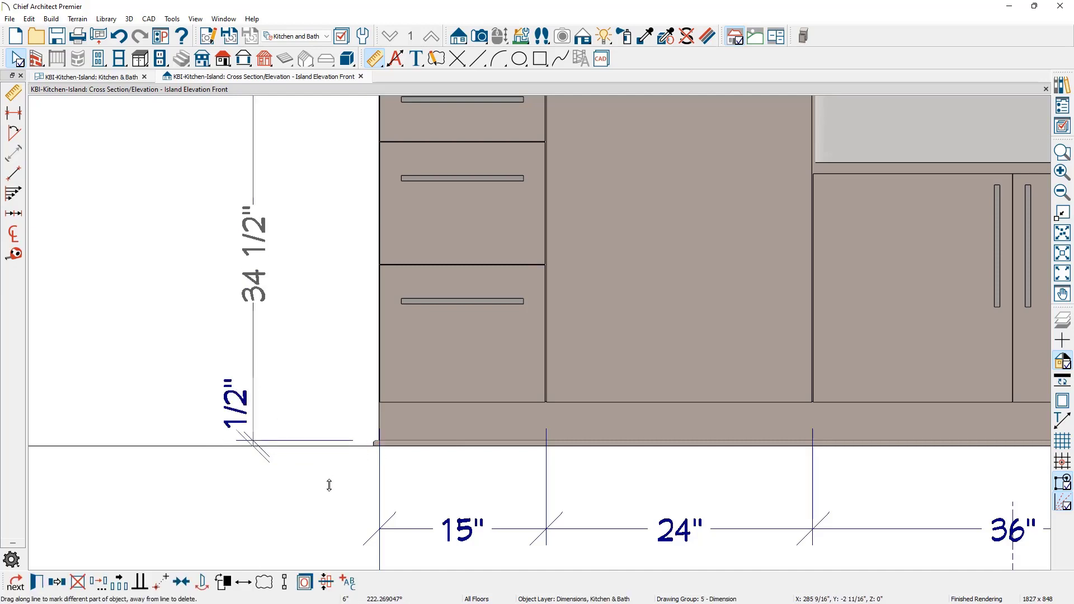
pyautogui.scroll(-4, 314, 493)
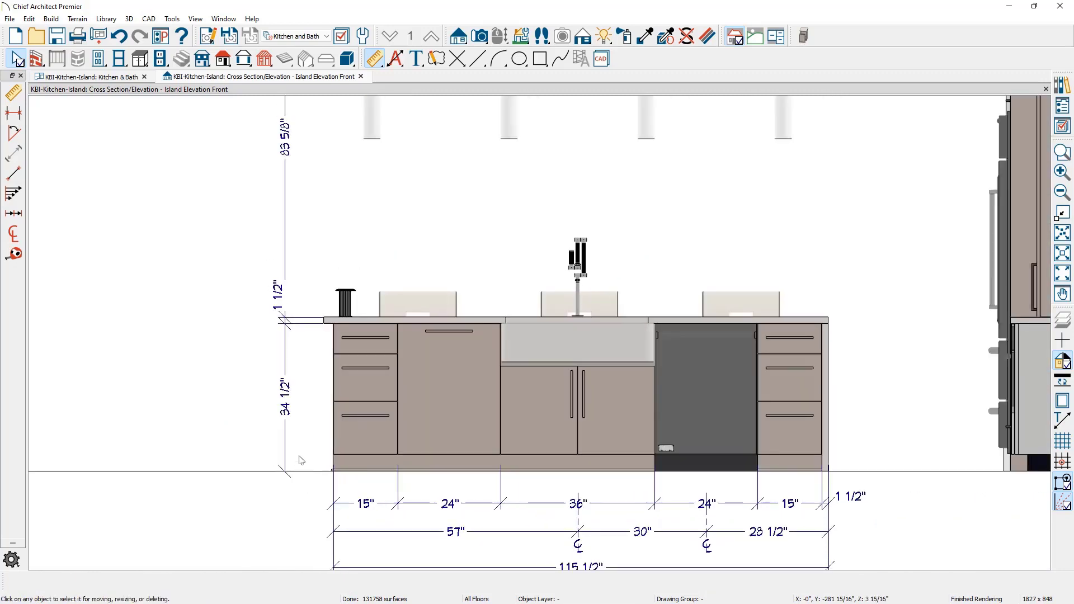
# Step: Add the top of the nearest pendant light as a measured point in the vertical height dimension string
pyautogui.moveTo(290, 455); pyautogui.dragTo(230, 485, button='middle')
pyautogui.scroll(-2, 229, 486)
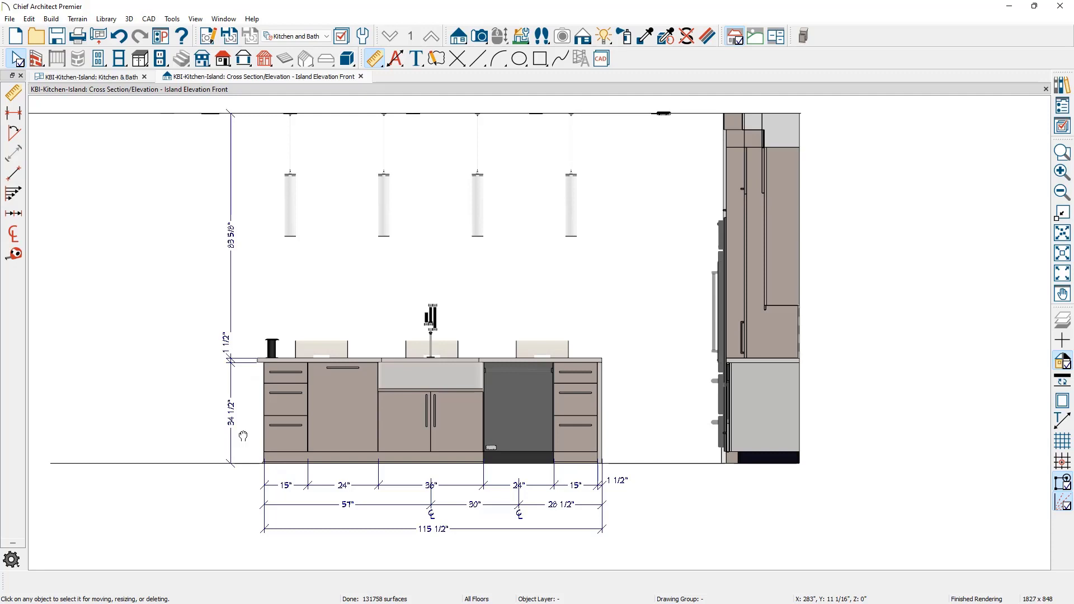
pyautogui.click(229, 189)
pyautogui.moveTo(220, 186); pyautogui.dragTo(283, 181)
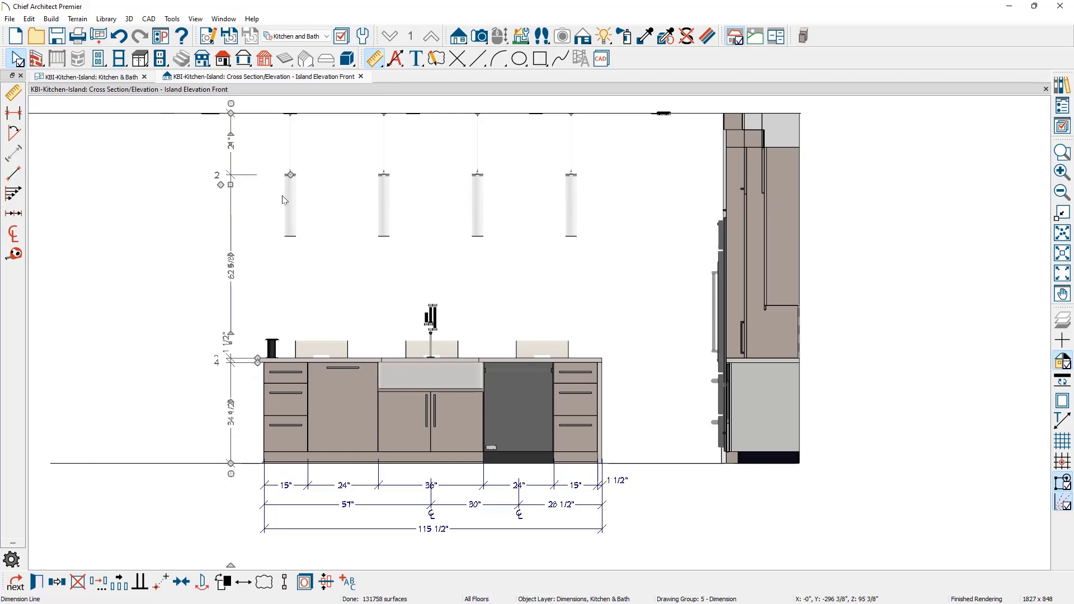
# Step: Draw a short horizontal CAD line level with the bottom of the pendant light nearest the height dimension string
pyautogui.press('l')
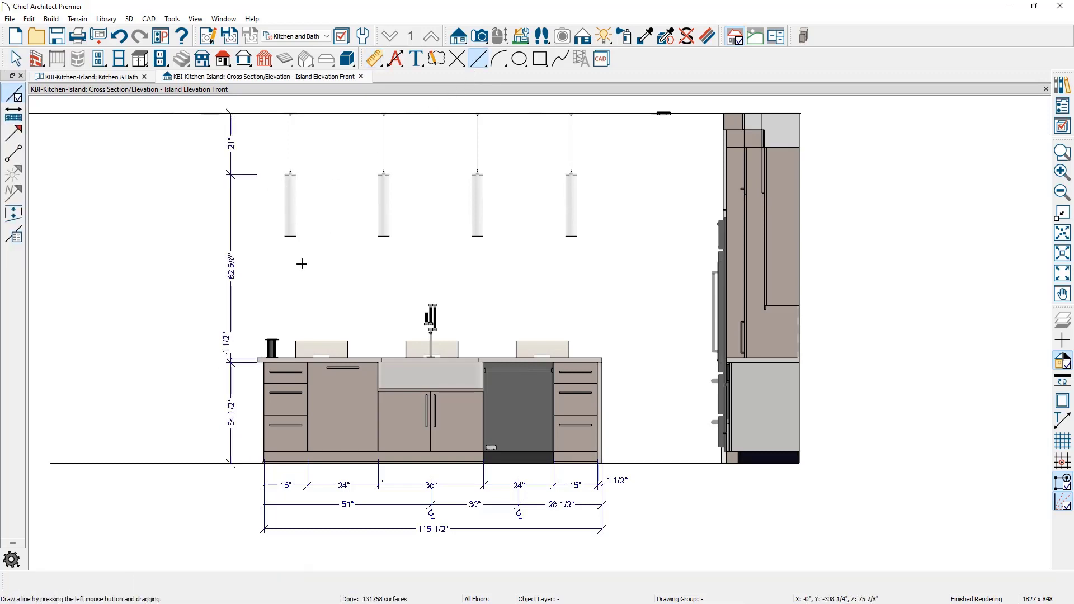
pyautogui.scroll(1, 296, 258)
pyautogui.scroll(1, 275, 242)
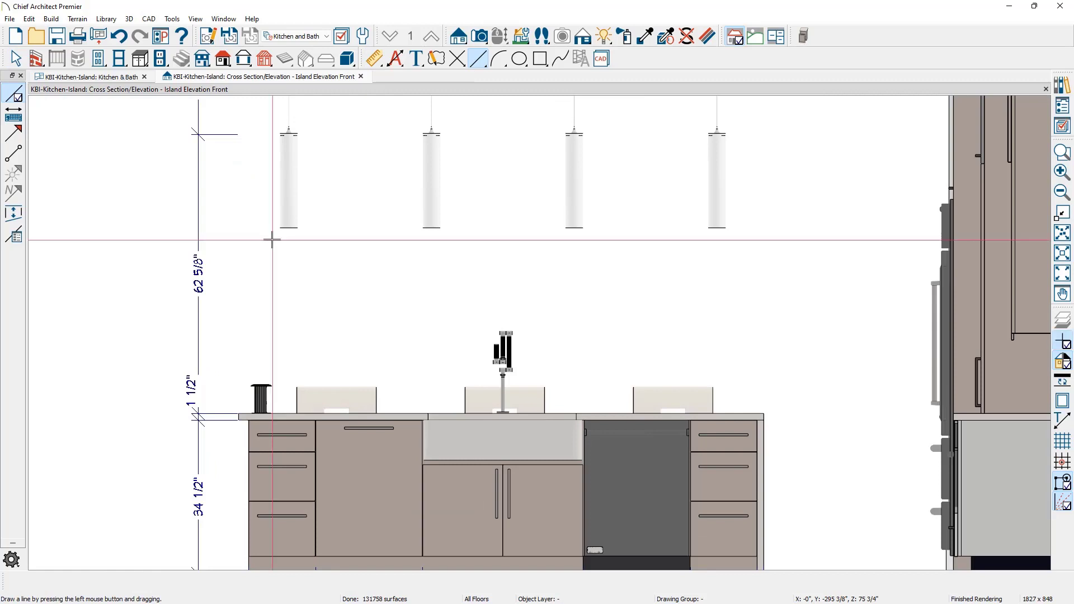
pyautogui.scroll(2, 269, 235)
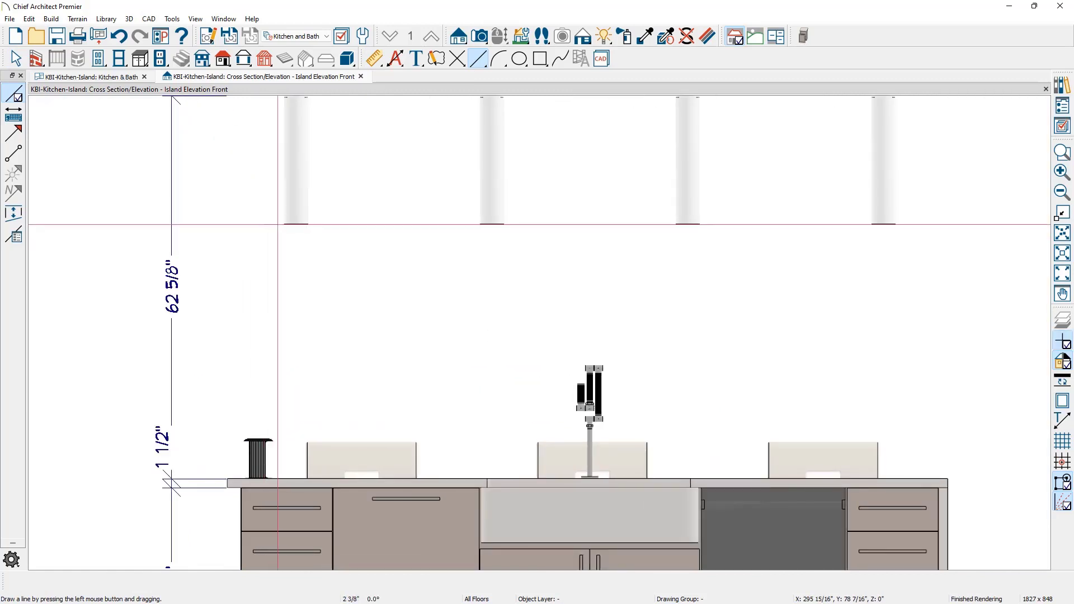
pyautogui.press('space')
# Step: Move the height string's pendant point from the top of the light to the short CAD line at its bottom
pyautogui.moveTo(175, 200); pyautogui.dragTo(175, 240, button='middle')
pyautogui.click(172, 239)
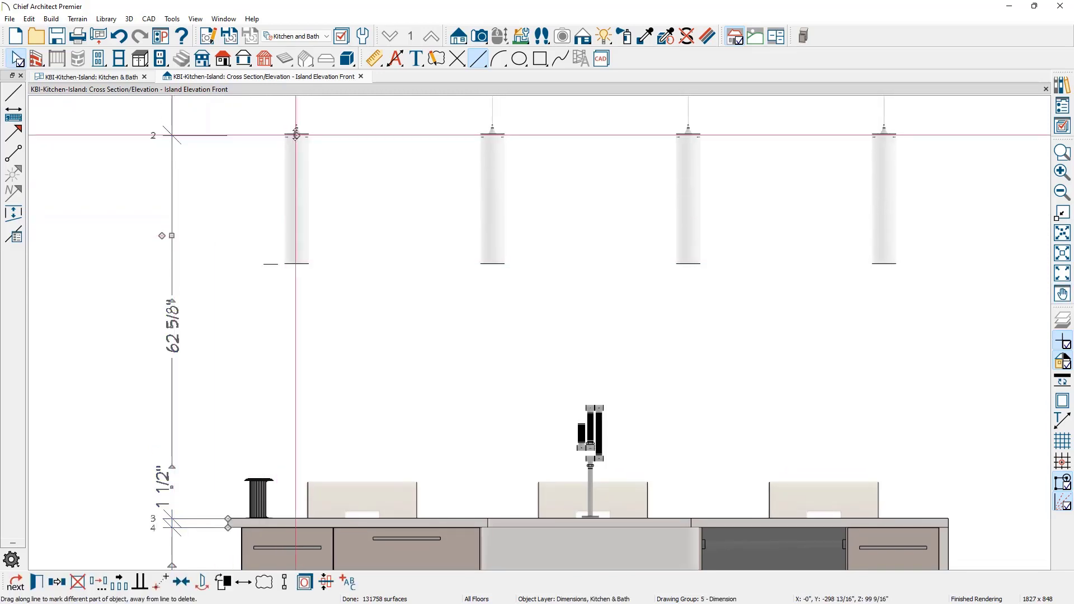
pyautogui.moveTo(295, 134); pyautogui.dragTo(271, 263)
pyautogui.click(259, 307)
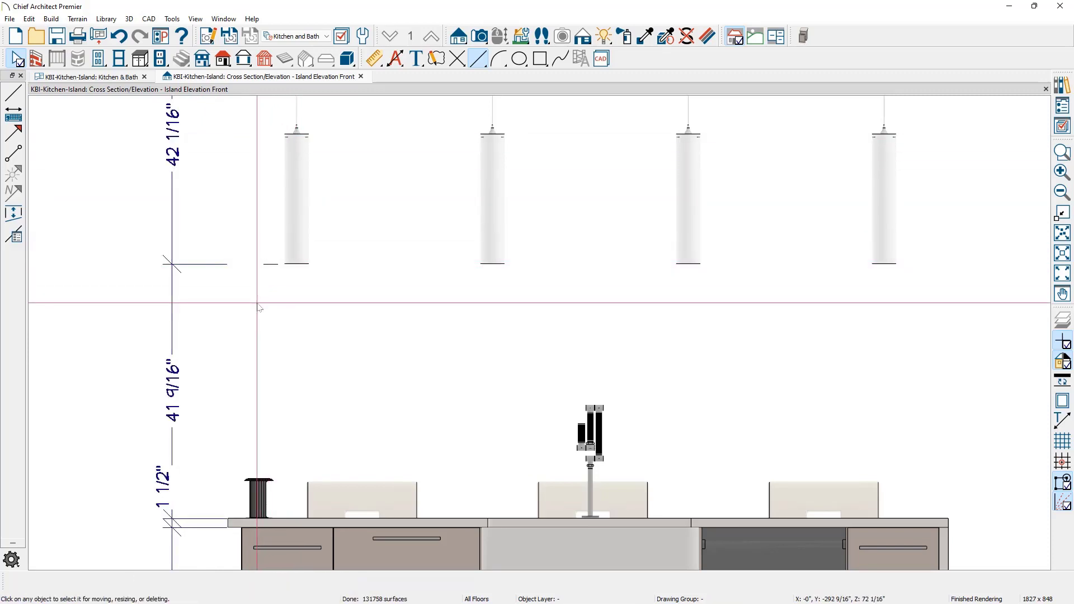
# Step: Lengthen the height string's extension line at the pendant bottom so it reaches the short CAD line
pyautogui.scroll(-2, 218, 317)
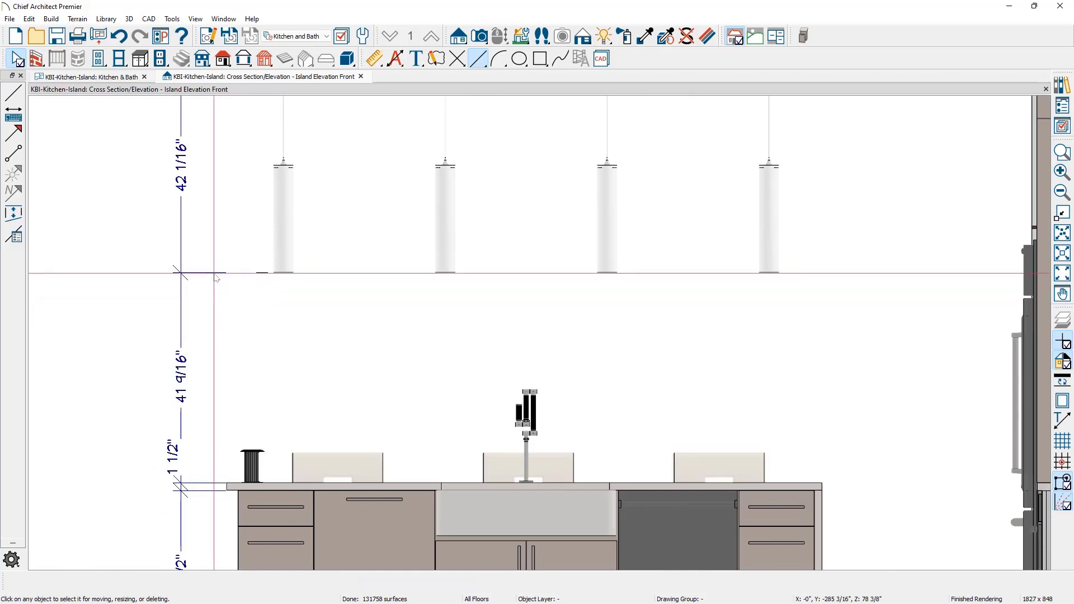
pyautogui.click(226, 273)
pyautogui.moveTo(226, 273); pyautogui.dragTo(268, 273)
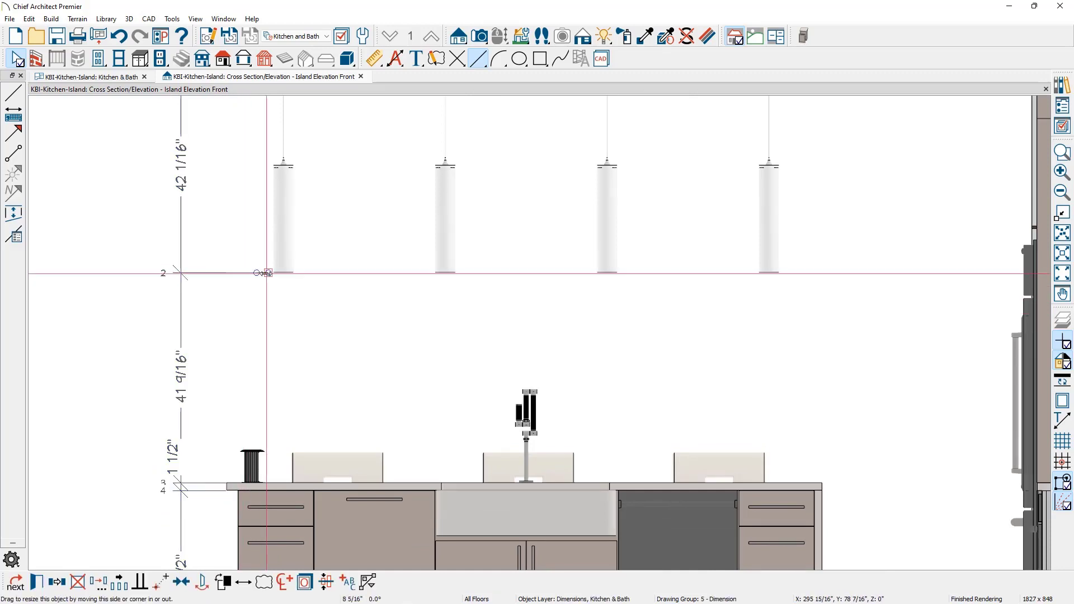
pyautogui.click(251, 305)
pyautogui.scroll(-1, 249, 310)
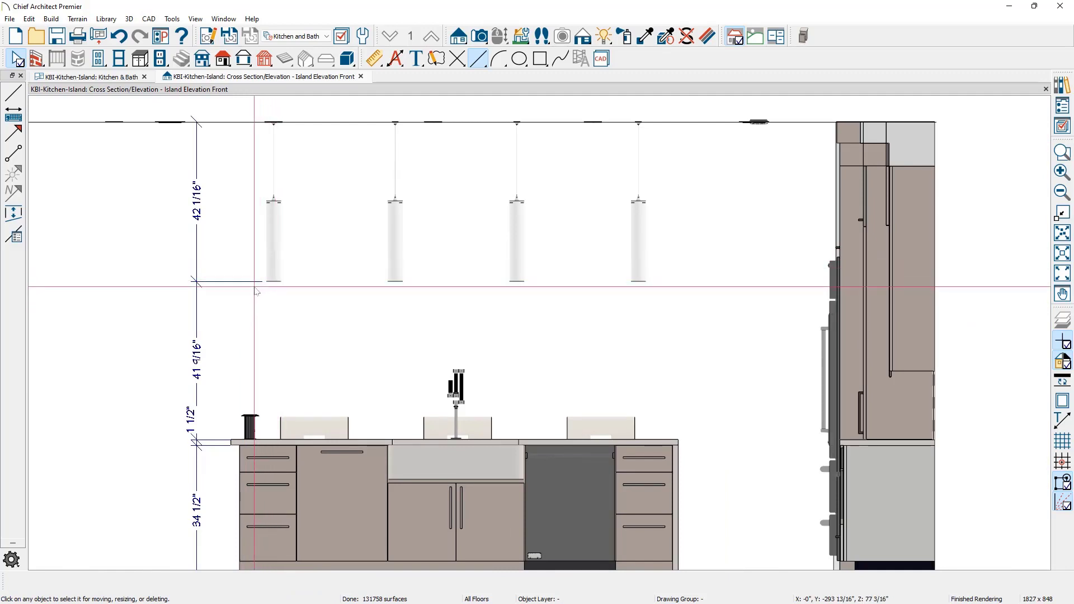
pyautogui.scroll(-1, 256, 291)
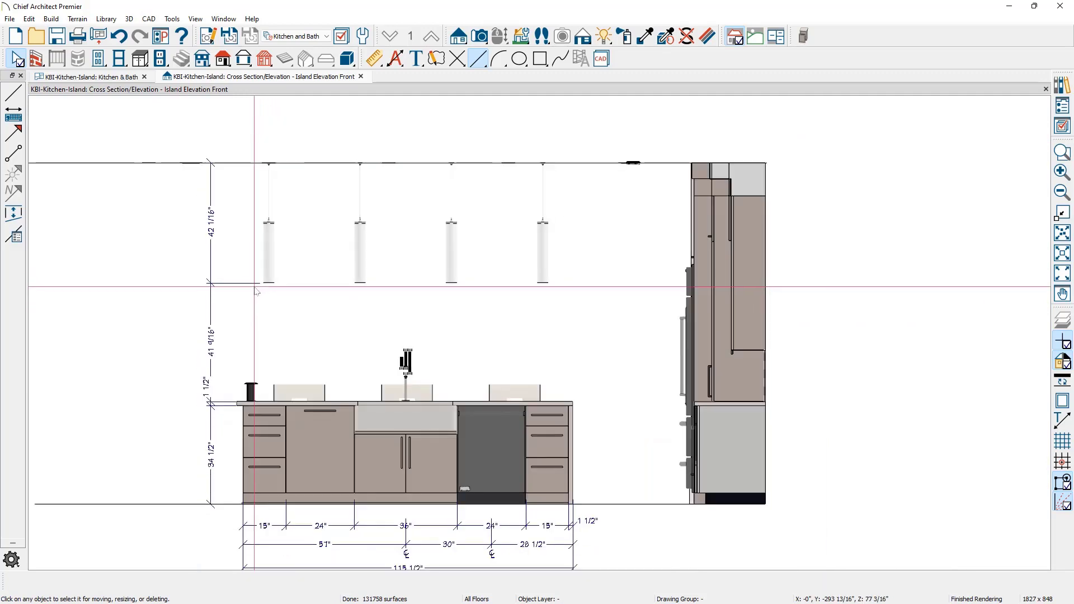
# Step: Close the island front elevation and reopen it from its K3 callout in the Kitchen & Bath plan
pyautogui.click(118, 78)
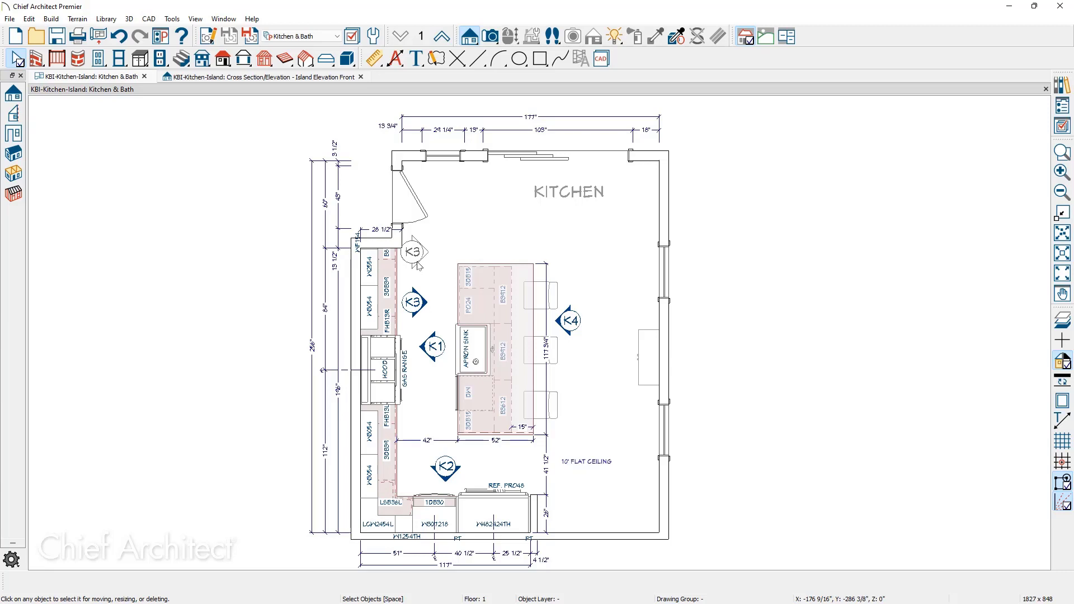
pyautogui.click(361, 77)
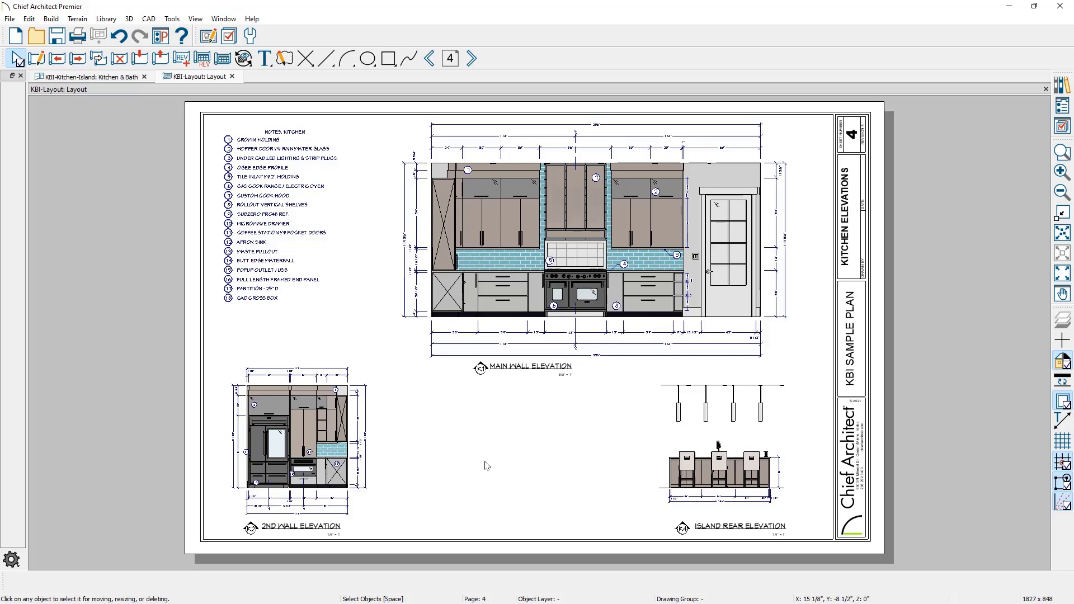
pyautogui.click(118, 78)
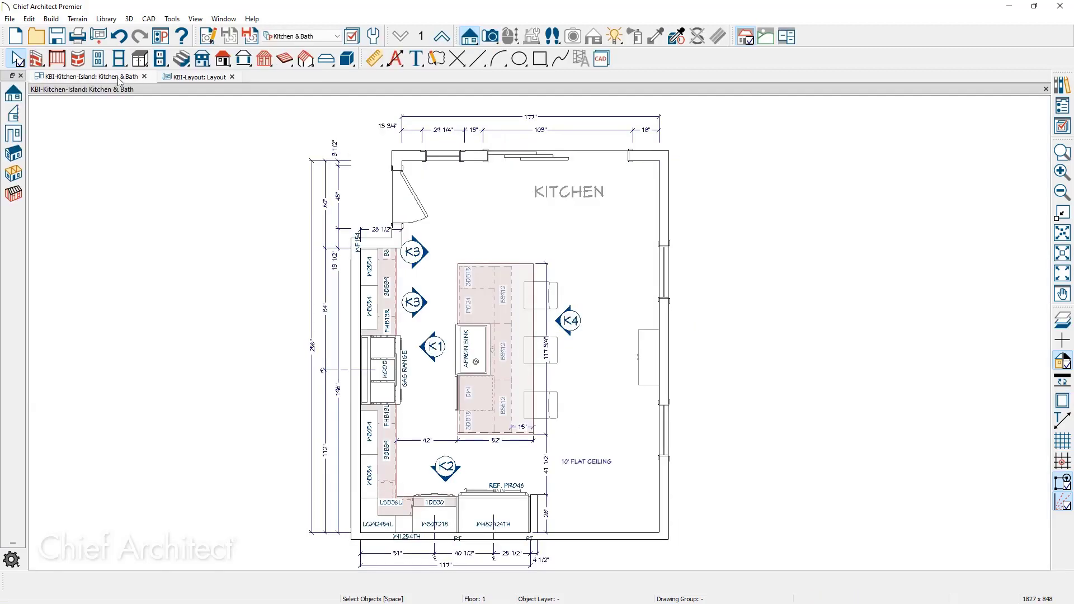
pyautogui.doubleClick(413, 262)
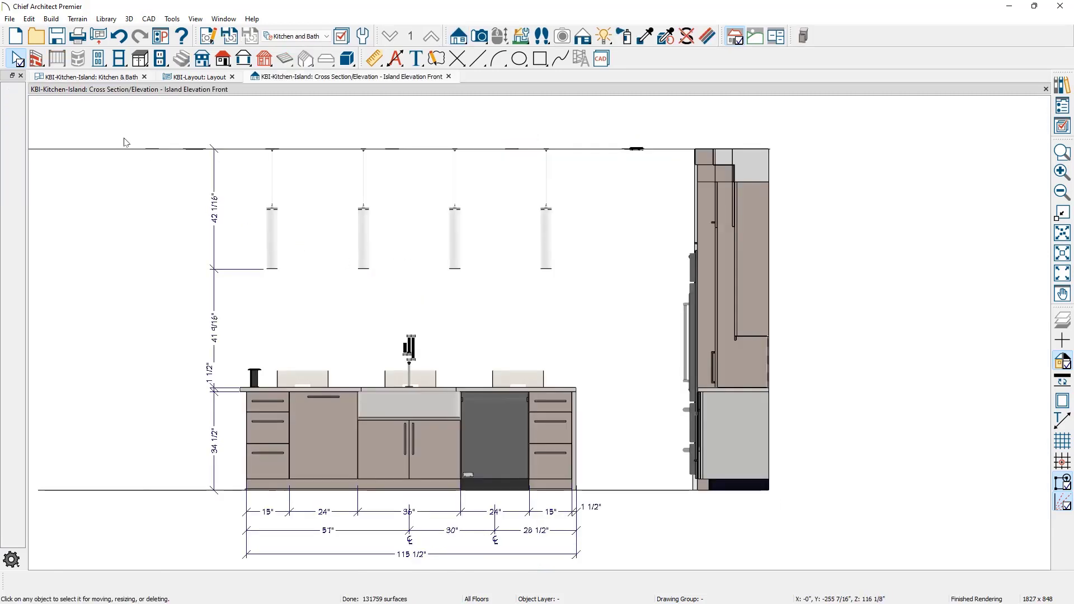
# Step: Send the island front elevation to page 4 of KBI-Layout as color-filled plot lines and place it beside the island rear elevation
pyautogui.click(6, 19)
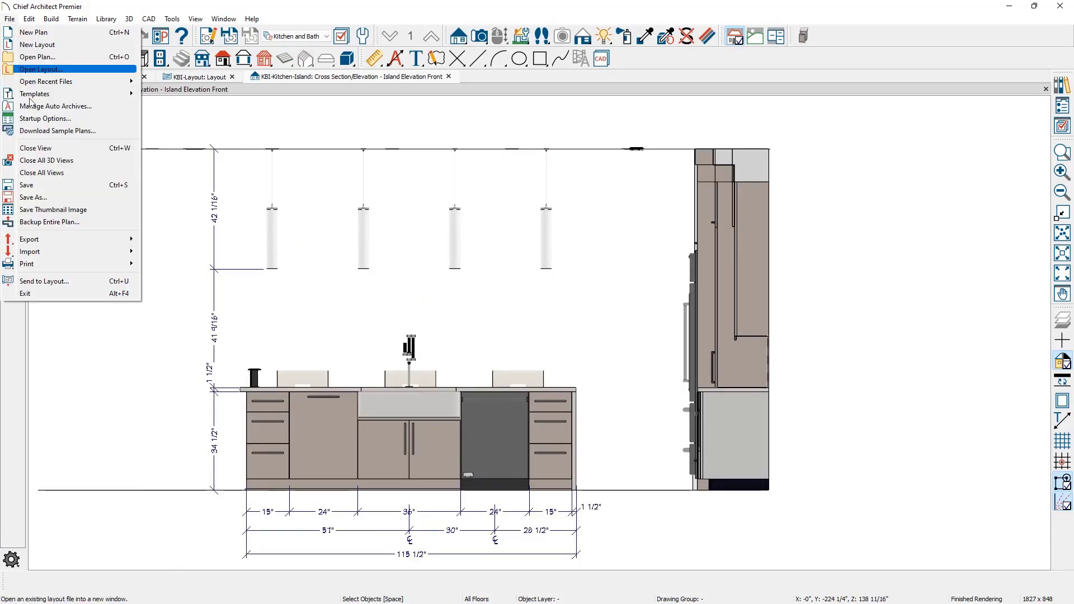
pyautogui.click(79, 288)
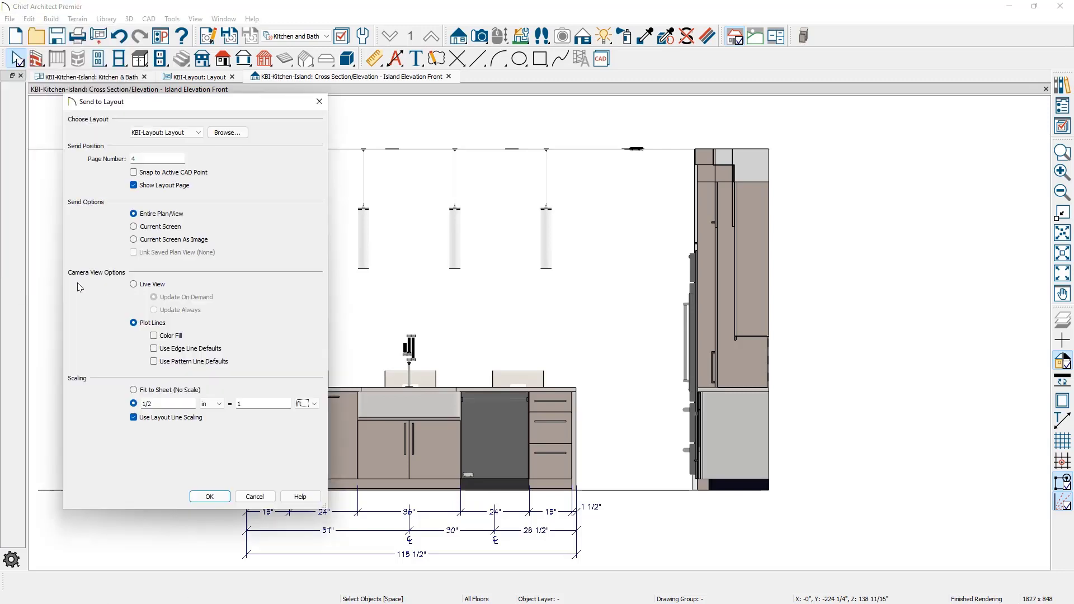
pyautogui.click(154, 337)
pyautogui.click(165, 404)
pyautogui.click(209, 497)
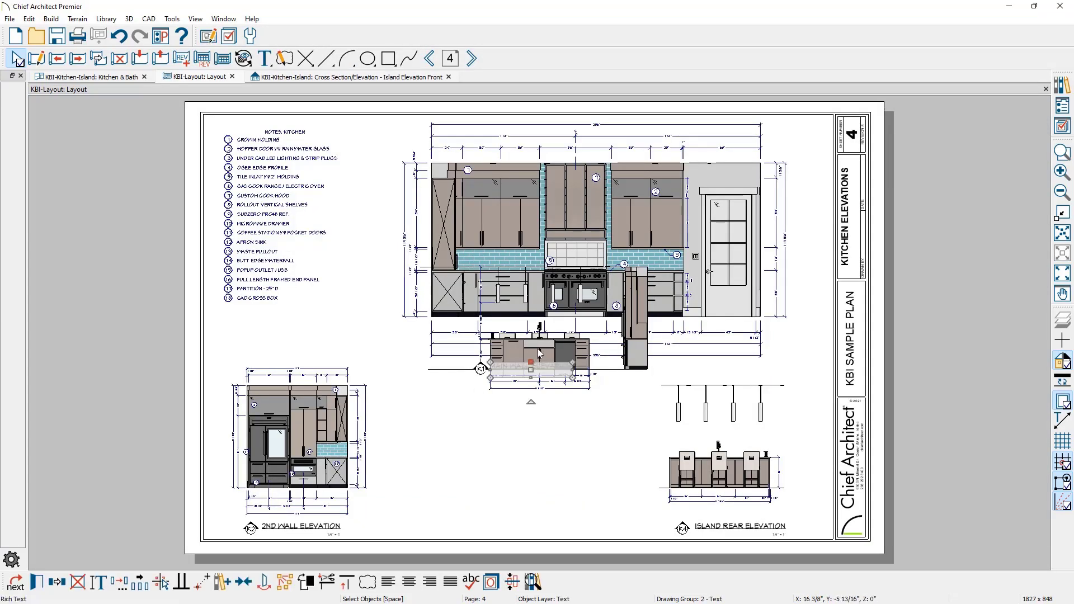
pyautogui.moveTo(541, 352); pyautogui.dragTo(534, 437)
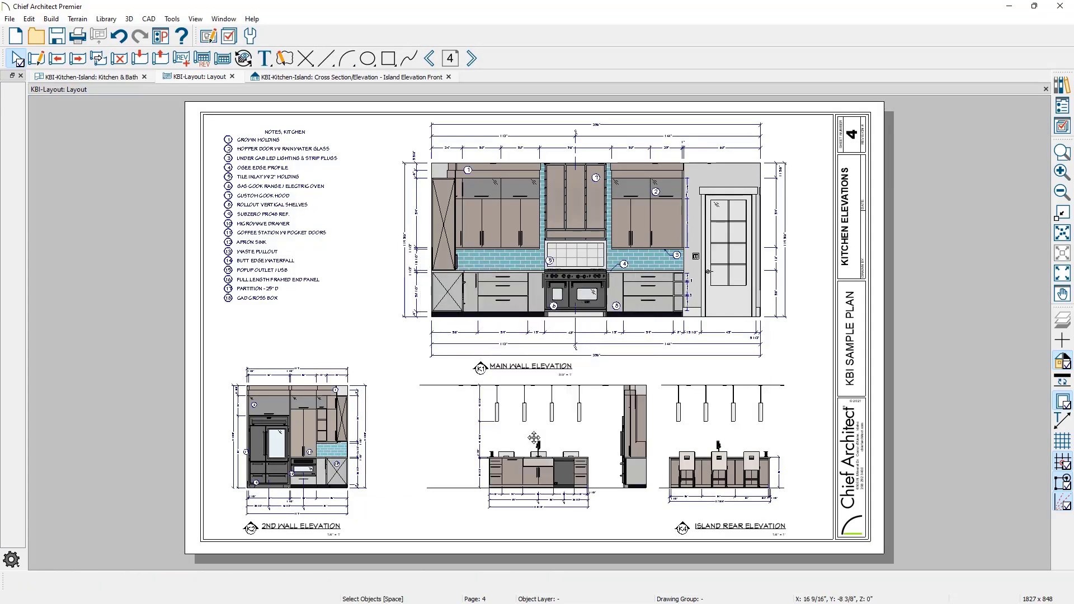
# Step: Turn off automatic text below the line for the island elevation's K3 callout in the plan and clear that text
pyautogui.click(126, 79)
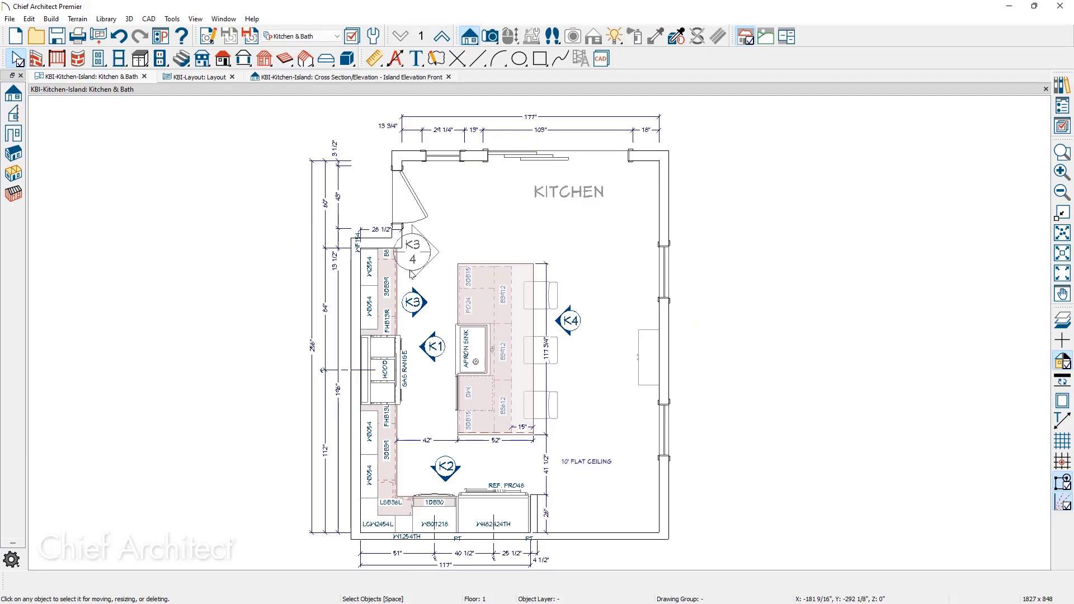
pyautogui.click(426, 253)
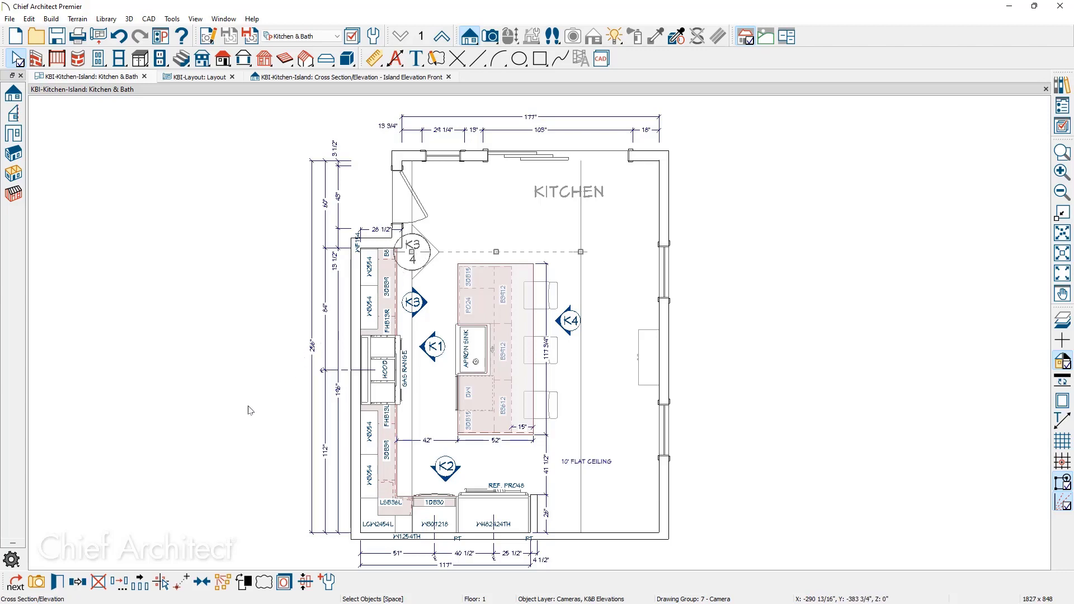
pyautogui.click(58, 582)
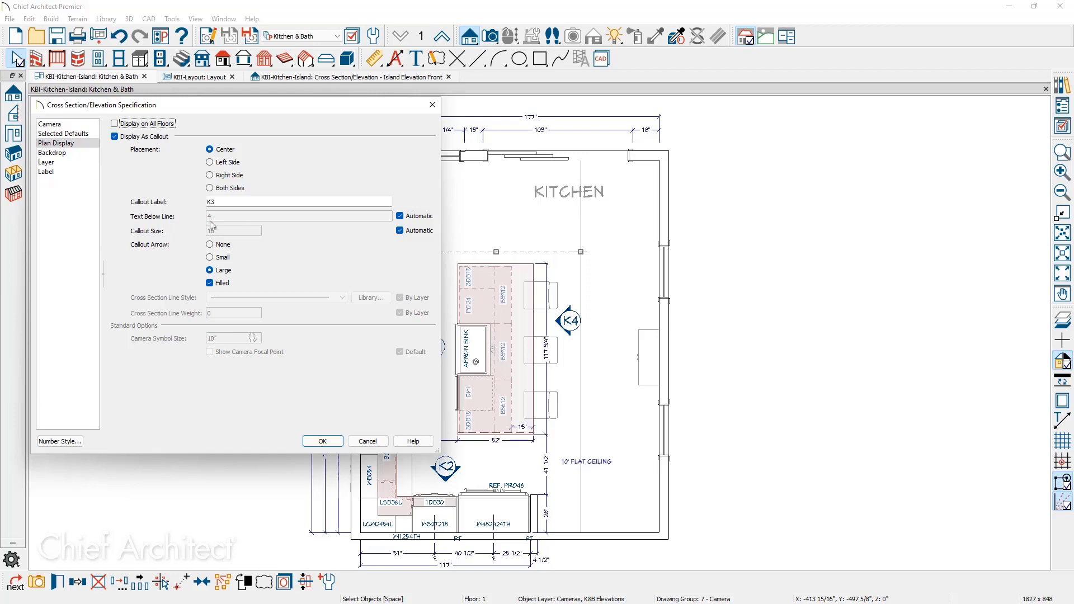
pyautogui.click(400, 217)
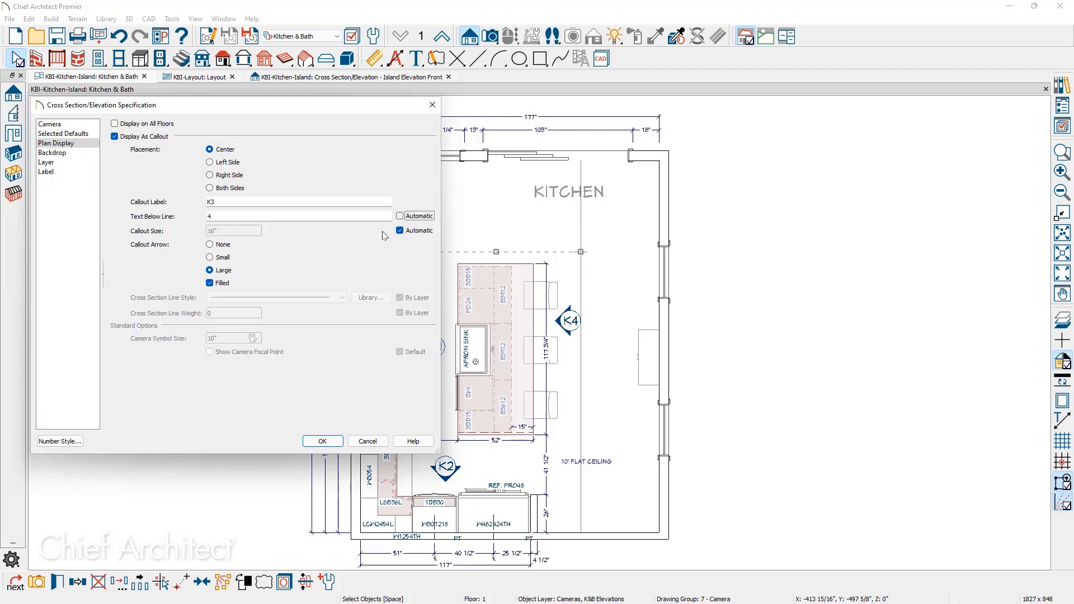
pyautogui.click(258, 215)
pyautogui.moveTo(258, 216); pyautogui.dragTo(199, 216)
pyautogui.press('BackSpace')
pyautogui.click(320, 442)
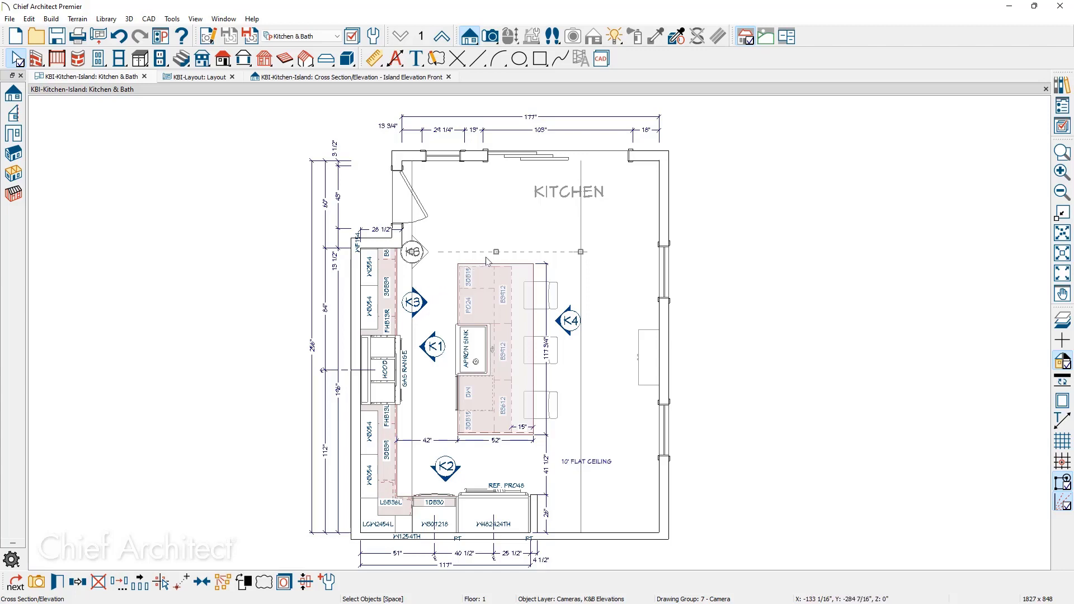
# Step: Set the text style of the "Cameras, K&B Elevations" layer to 1/2" Text Style in the active layer display options
pyautogui.click(1062, 127)
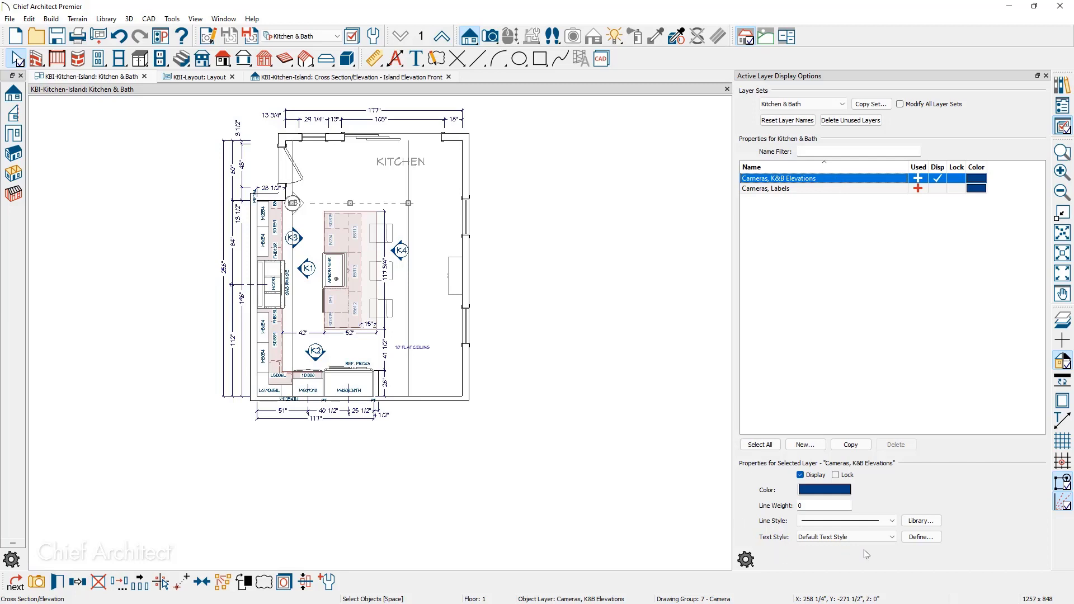
pyautogui.click(893, 538)
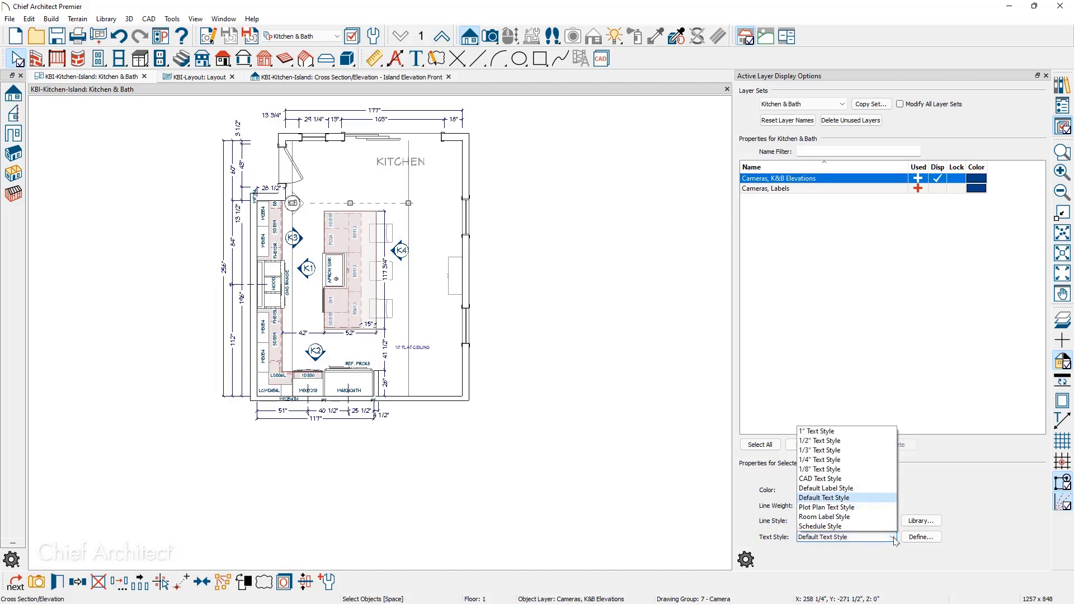
pyautogui.click(831, 441)
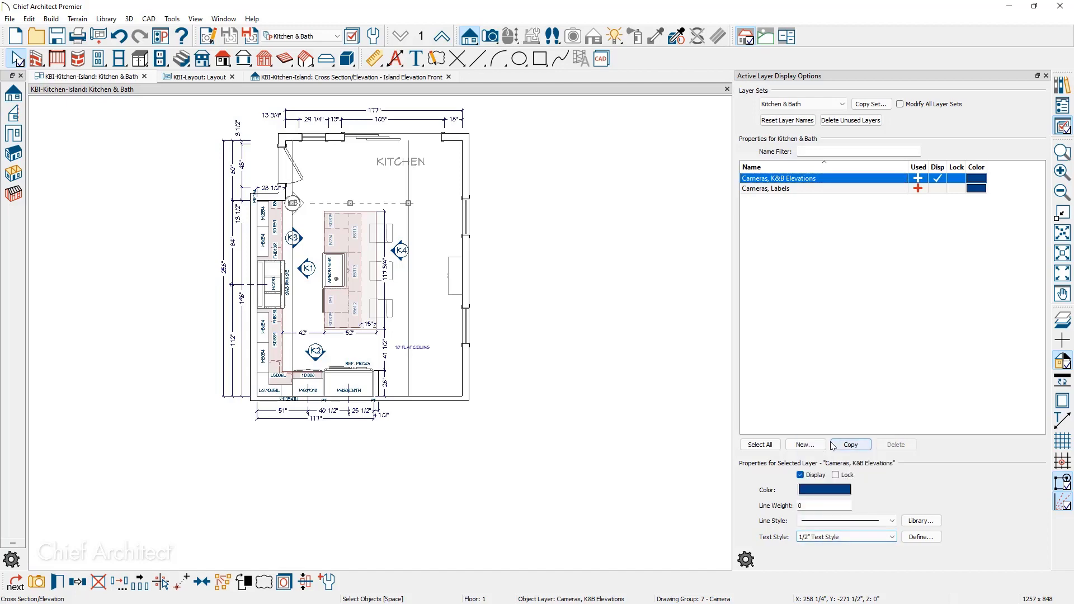
pyautogui.scroll(5, 287, 250)
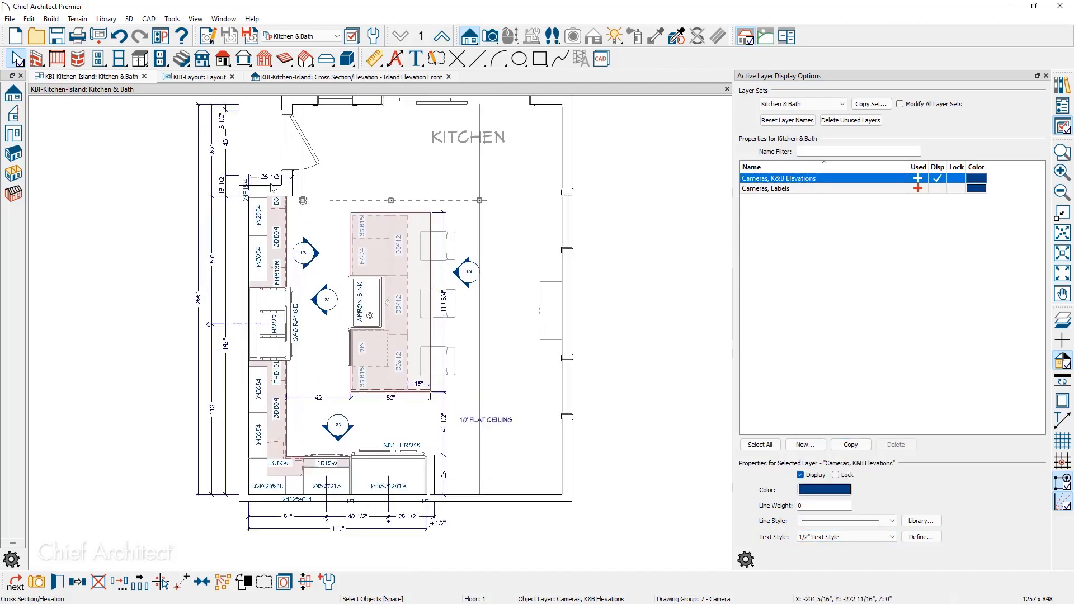
# Step: Select the island's unfilled K3 callout and set its "Cameras, K&B Elevations" layer to 1/4" Text Style
pyautogui.click(345, 264)
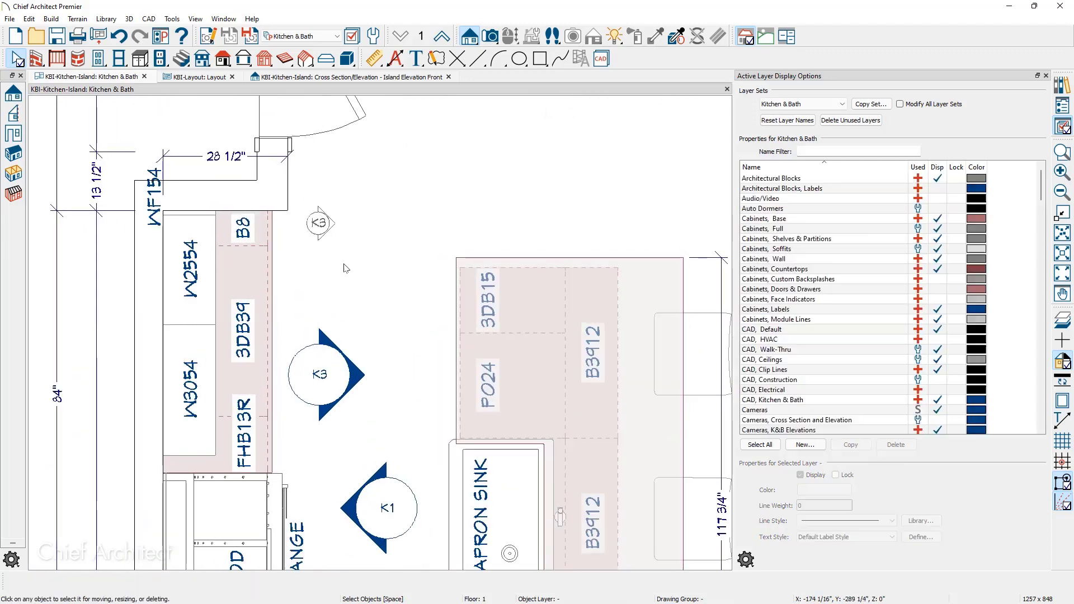
pyautogui.scroll(3, 339, 263)
pyautogui.moveTo(325, 314); pyautogui.dragTo(291, 466, button='middle')
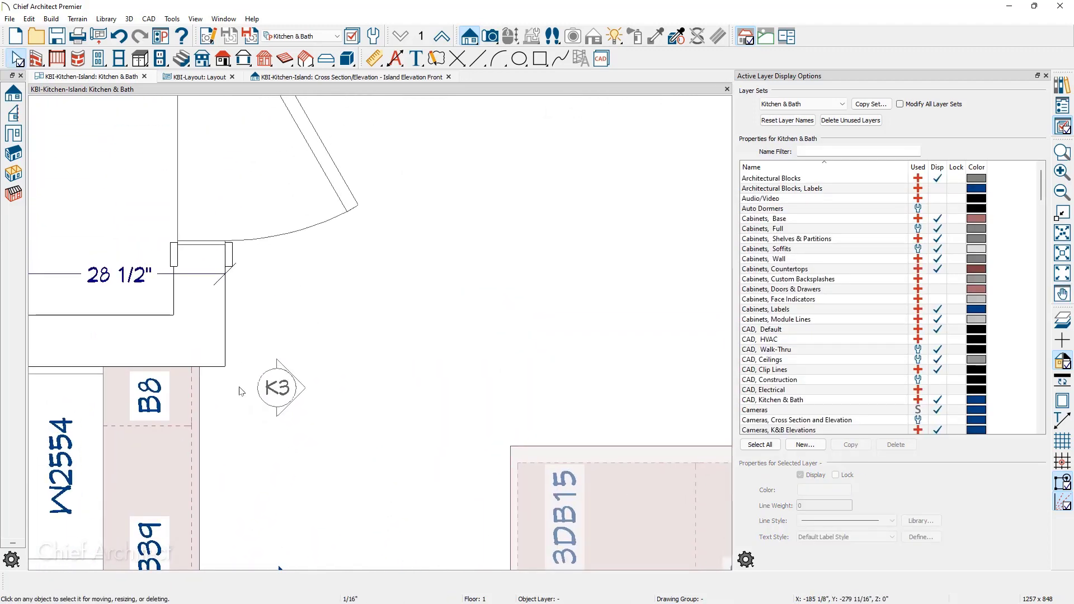
pyautogui.click(282, 391)
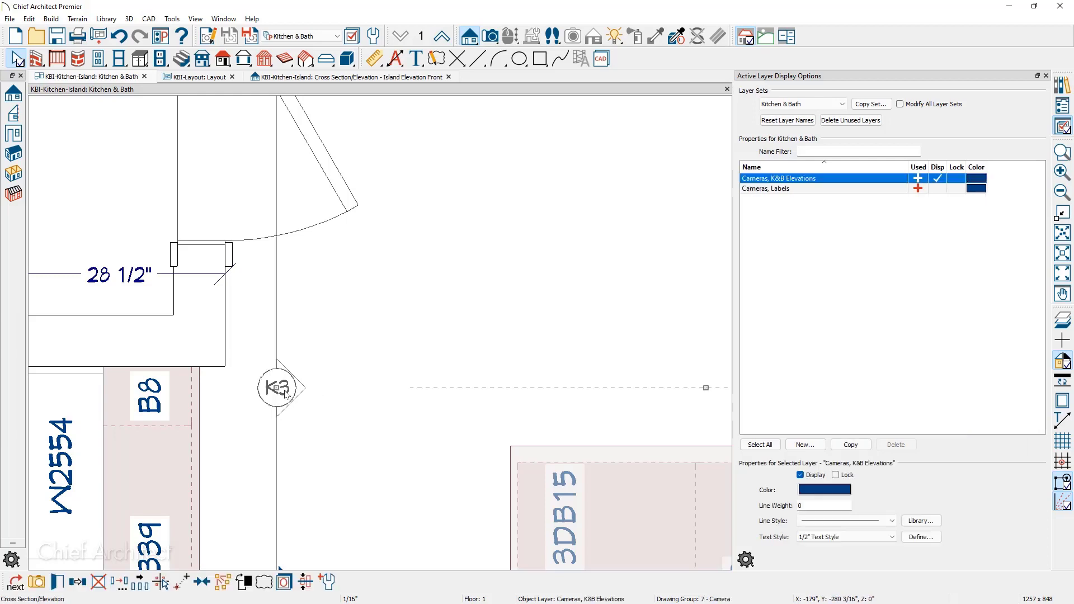
pyautogui.click(837, 539)
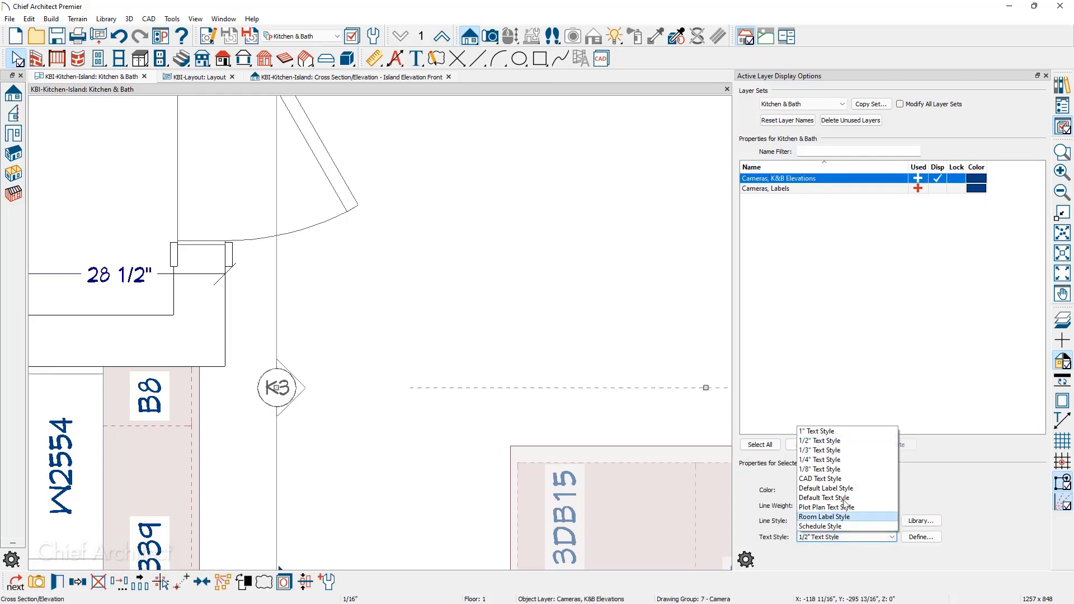
pyautogui.click(847, 459)
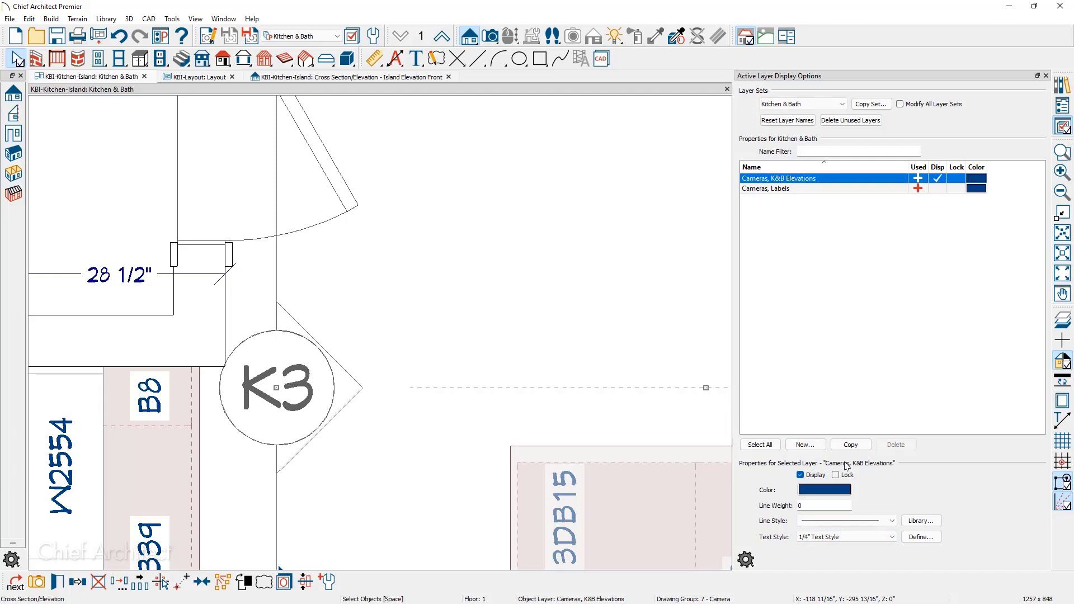
# Step: Turn on automatic callout size for the filled K3 callout and set the "Cameras, K&B Elevations" layer to 1/2" Text Style
pyautogui.scroll(-4, 349, 257)
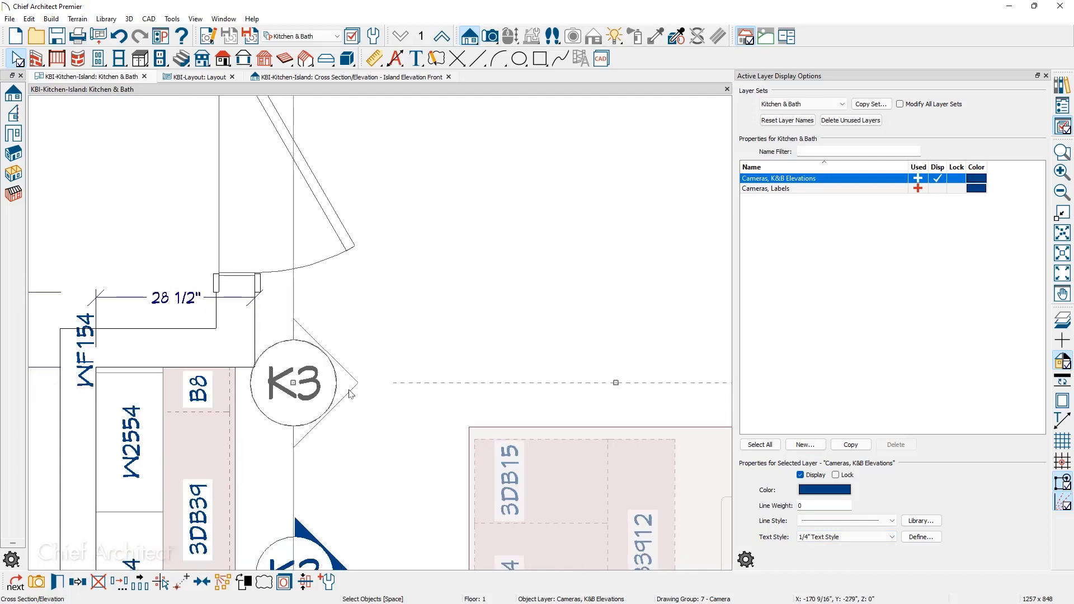
pyautogui.scroll(-2, 349, 257)
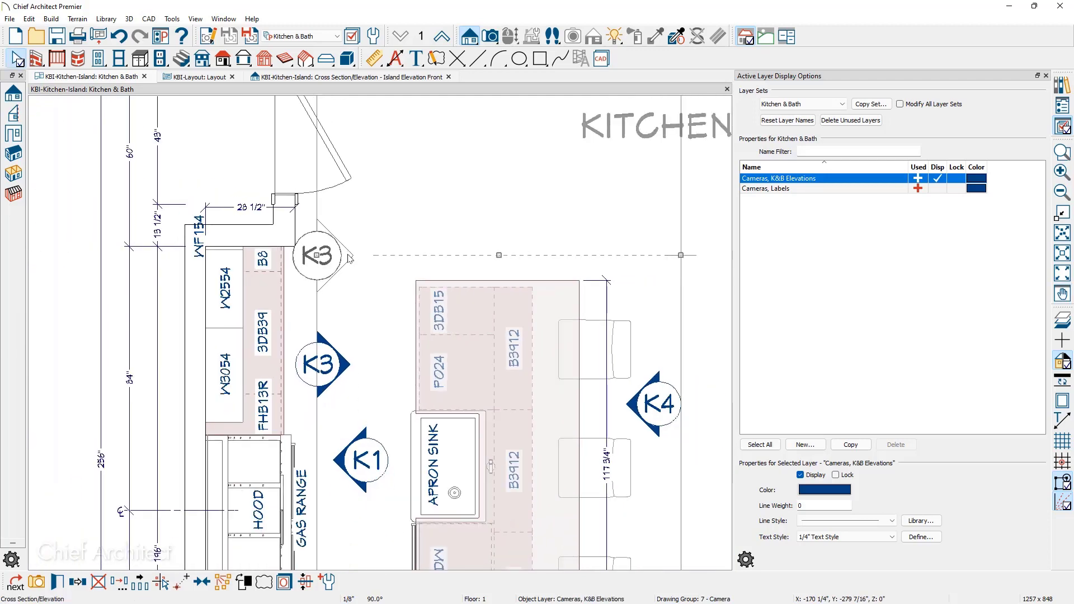
pyautogui.click(335, 371)
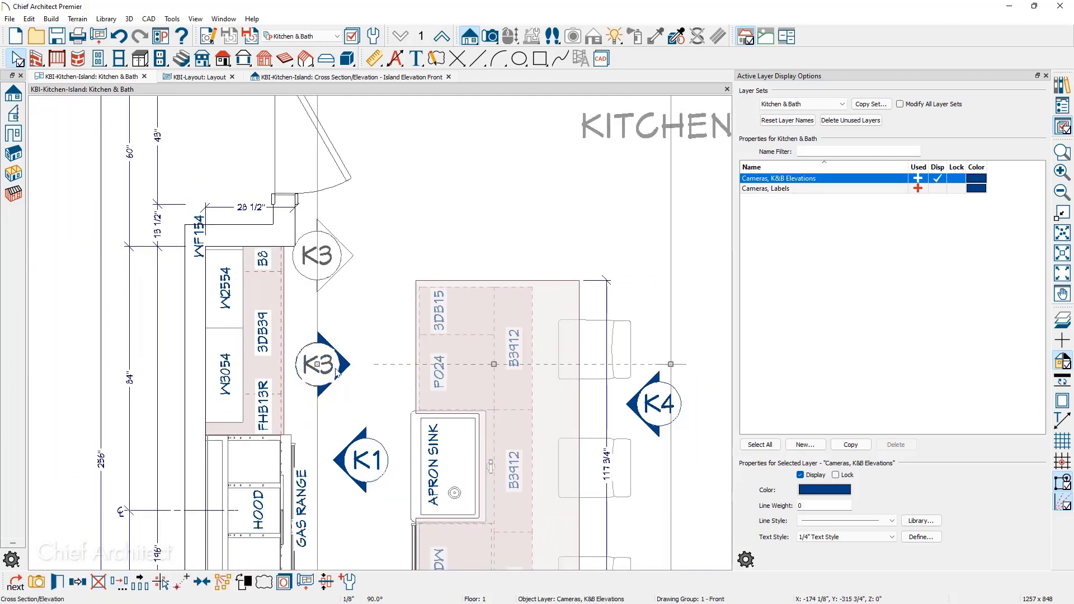
pyautogui.doubleClick(336, 370)
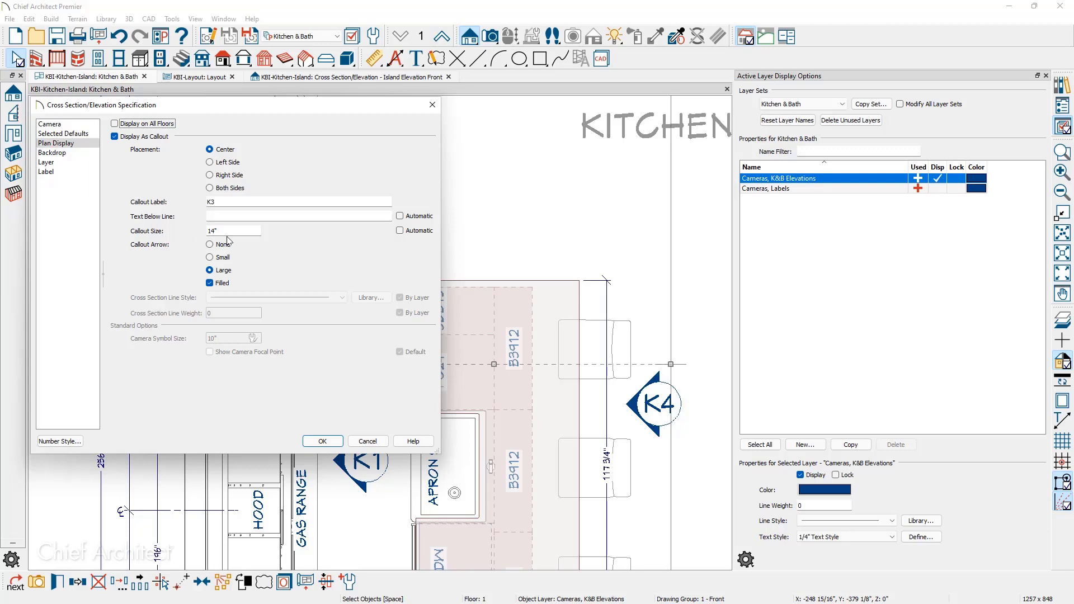
pyautogui.click(399, 232)
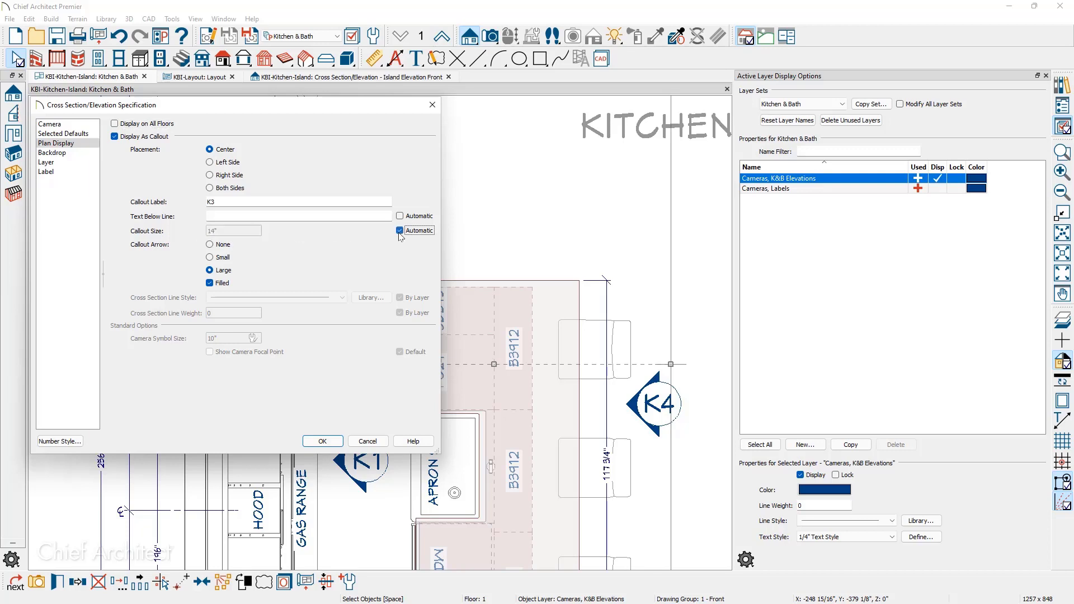
pyautogui.click(337, 442)
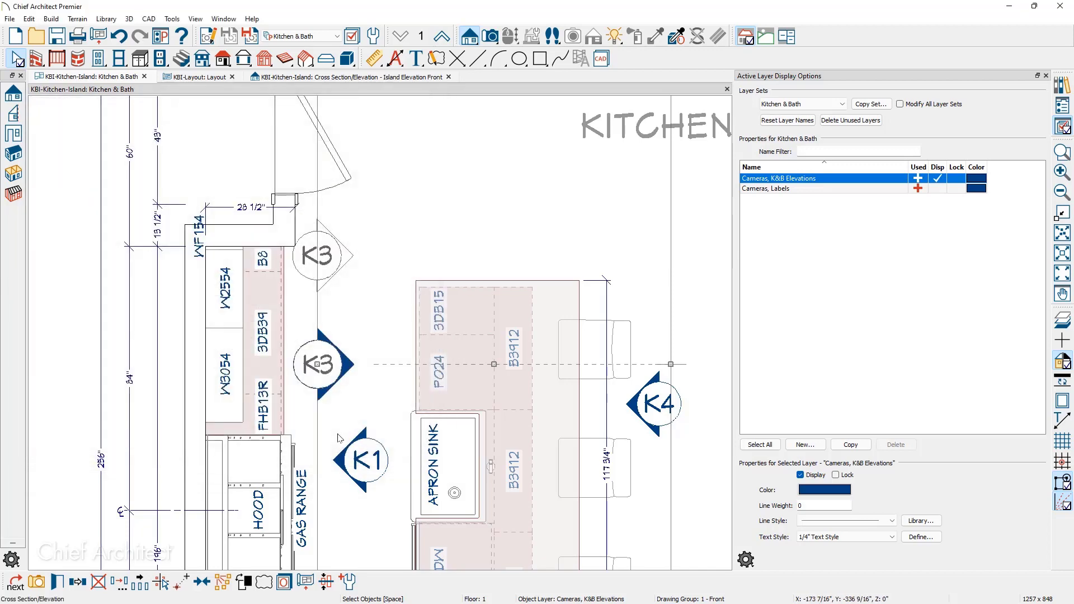
pyautogui.click(834, 537)
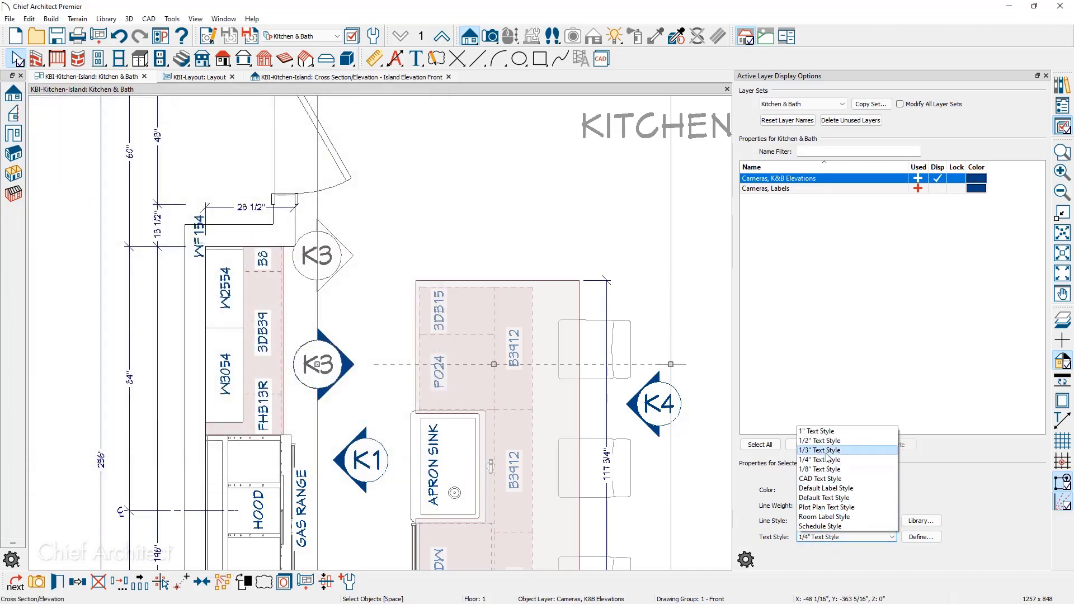
pyautogui.click(839, 439)
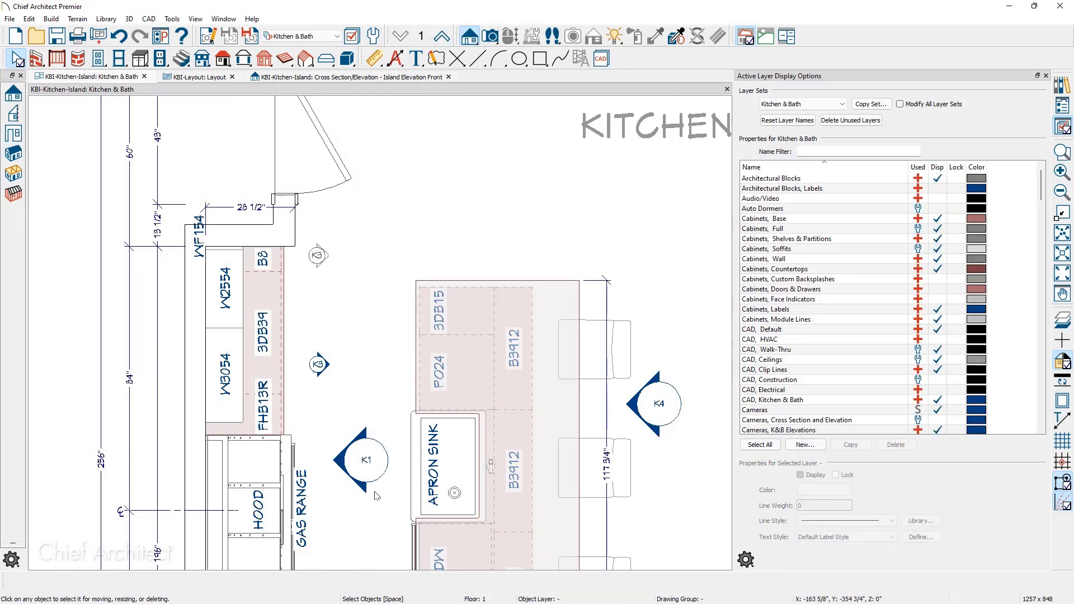
# Step: Turn on automatic callout size for the K1 callout in the Kitchen & Bath plan
pyautogui.click(366, 468)
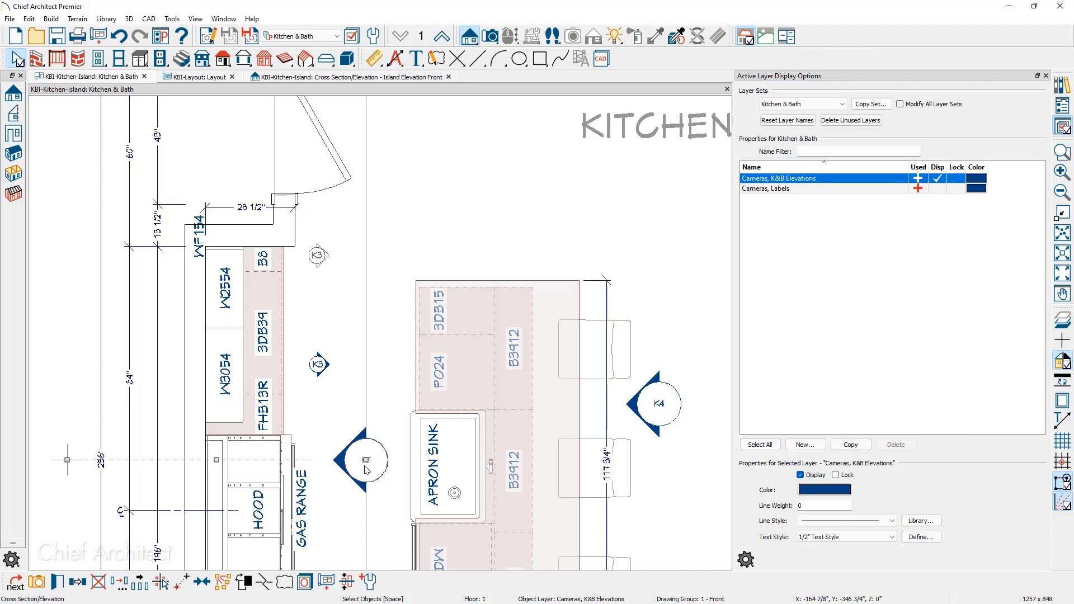
pyautogui.doubleClick(367, 469)
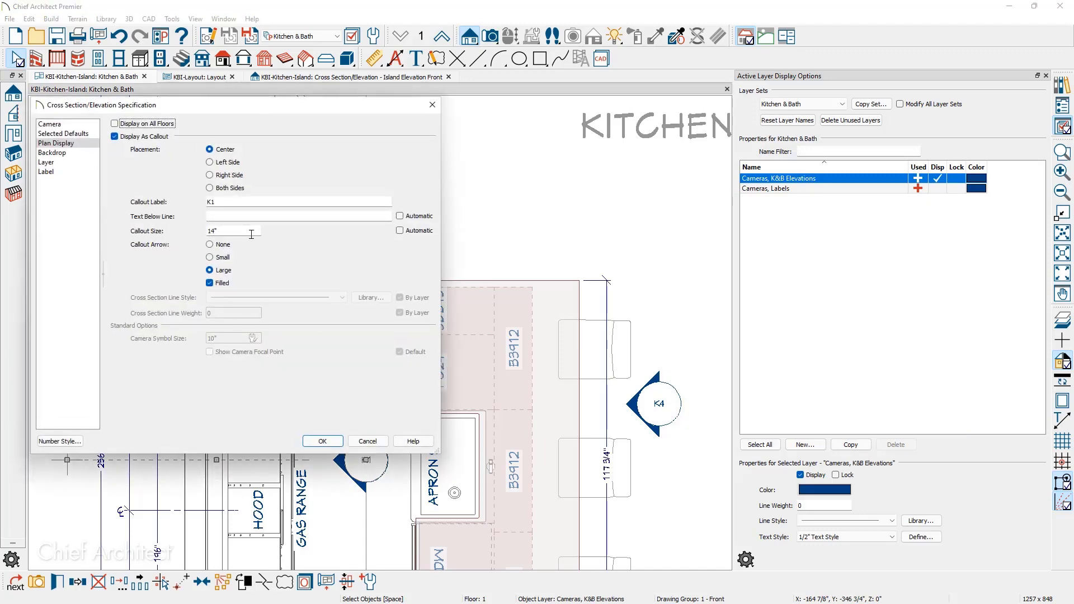
pyautogui.click(400, 231)
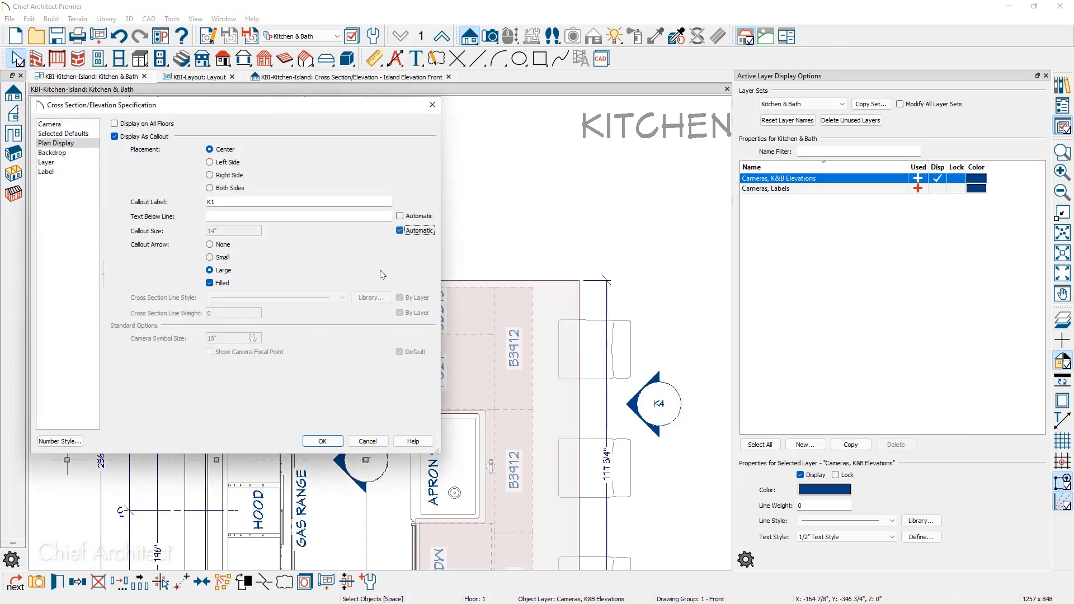
pyautogui.click(322, 441)
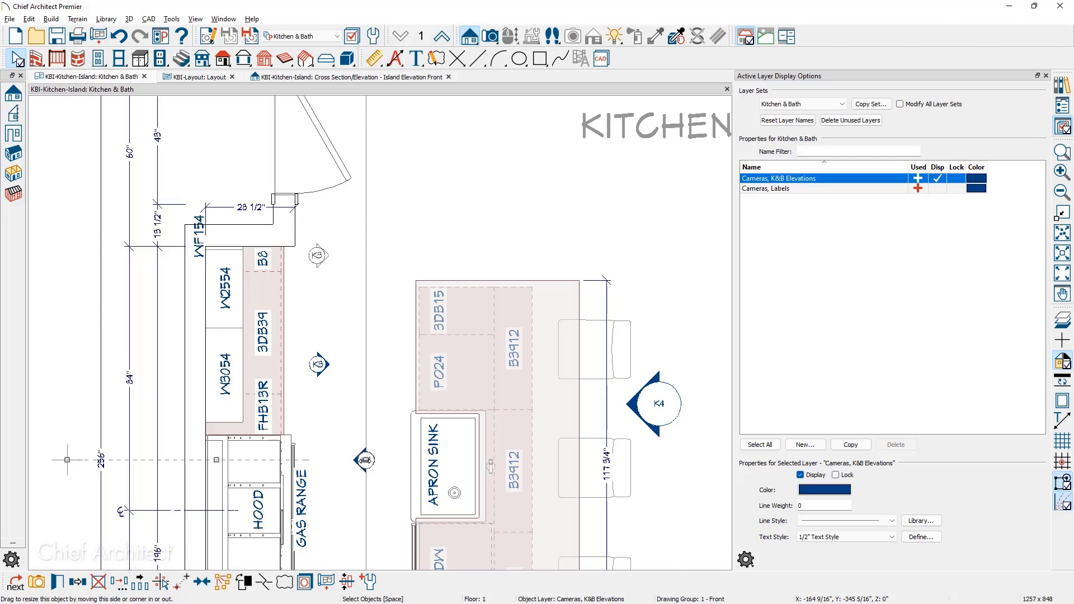
# Step: Switch to page 4 of KBI-Layout and bring up the Island Elevation Front view
pyautogui.click(222, 78)
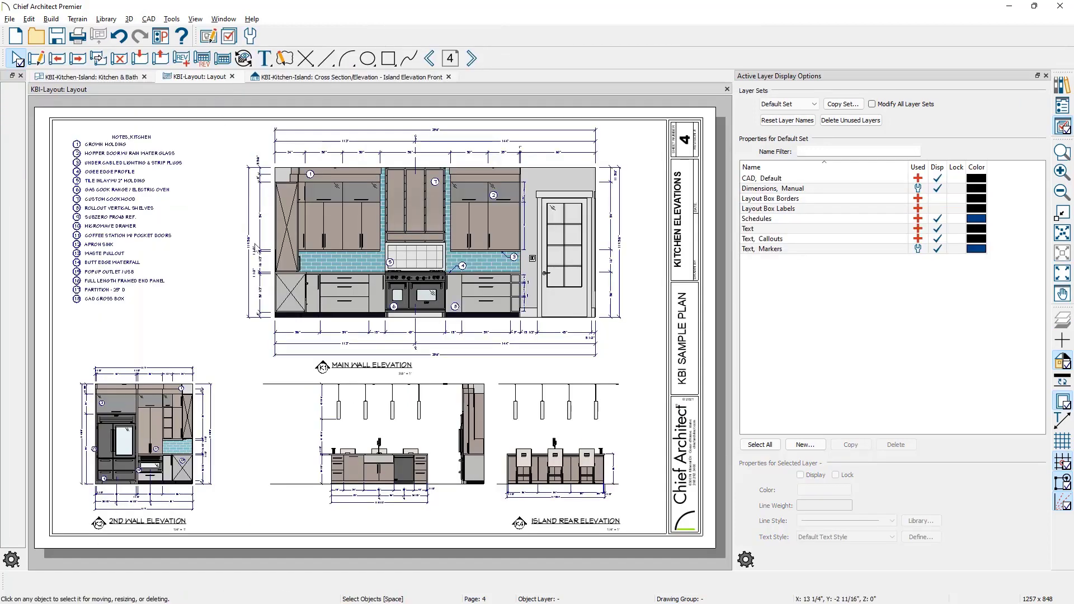
pyautogui.click(373, 446)
pyautogui.hotkey('ctrl', 'Tab')
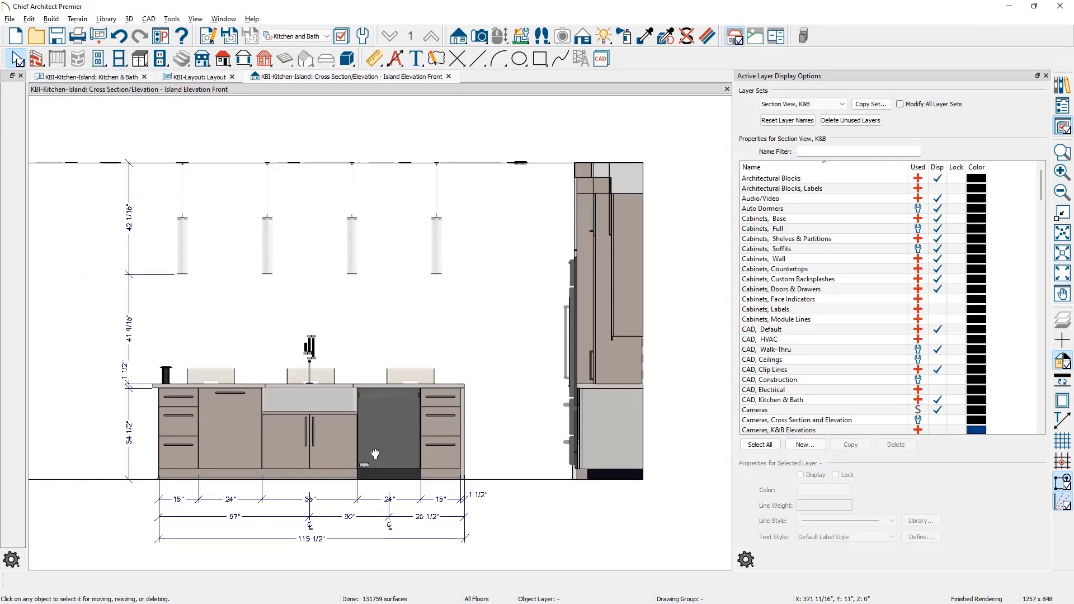
# Step: Open the Project Browser and expand the Cross Sections of KBI-Kitchen-Island.plan
pyautogui.click(1061, 106)
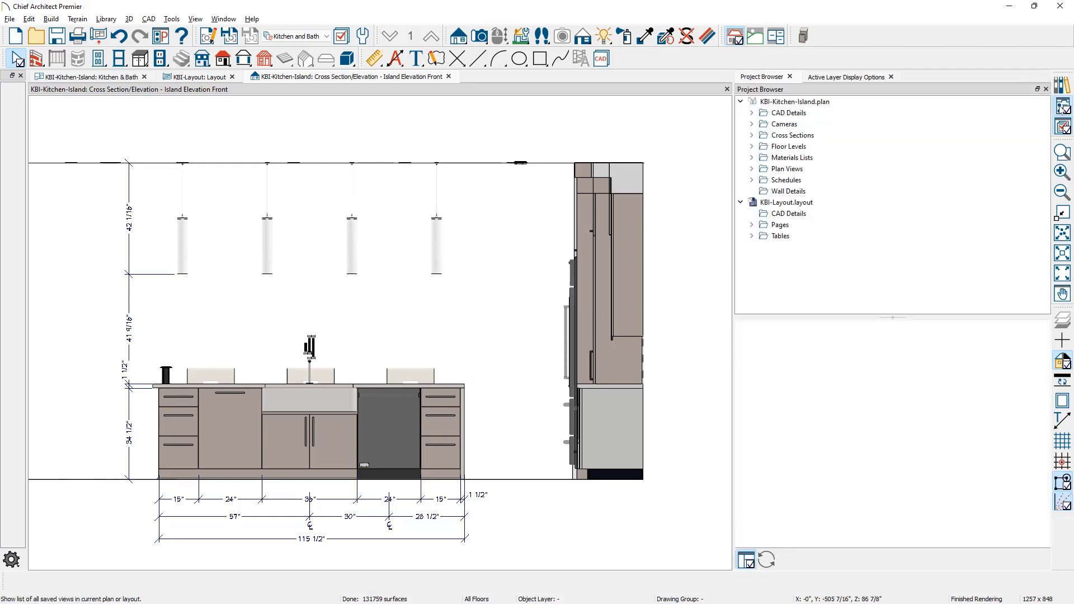
pyautogui.click(751, 135)
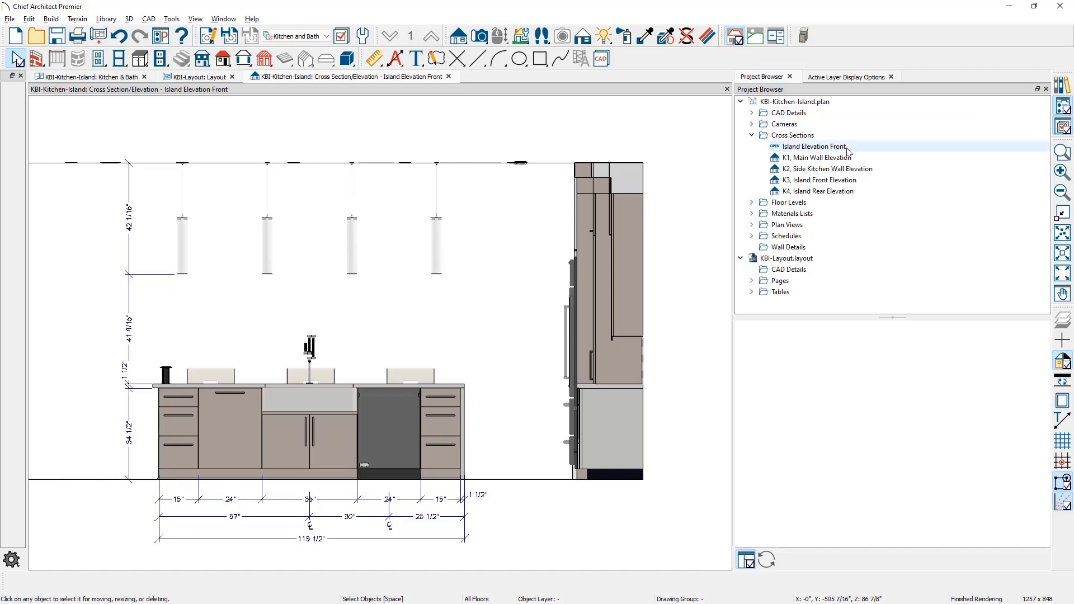